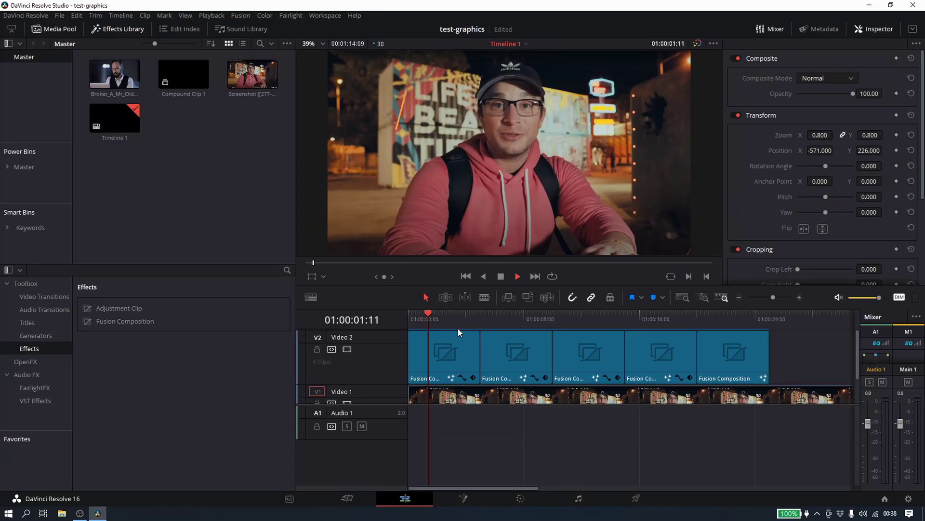
Preview the existing lower-thirds by playing from 01:00:10:00 and skipping ahead to 01:00:15:00
{"action": "left_click", "coordinate": [480, 317]}
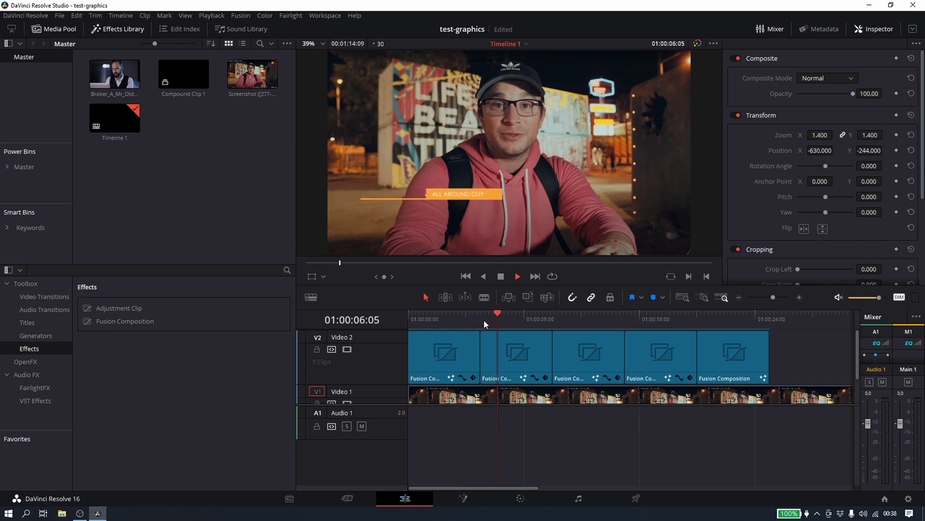
{"action": "left_click", "coordinate": [555, 319]}
{"action": "key", "text": "space"}
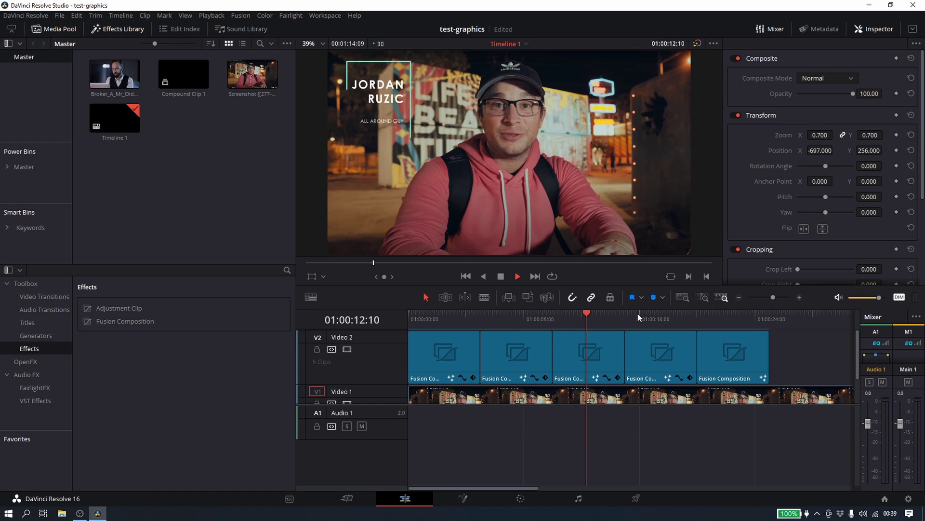
{"action": "left_click", "coordinate": [624, 316]}
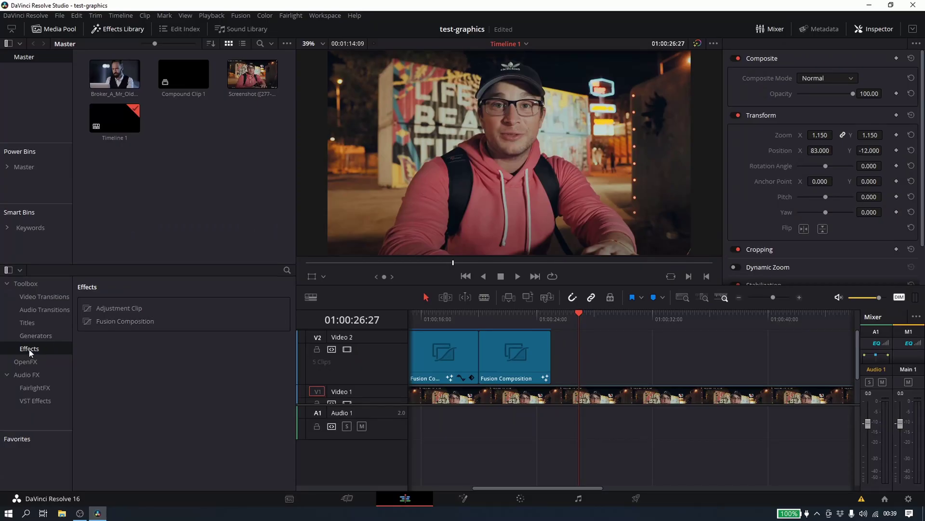
Drop a Fusion Composition onto track V2, then select the new clip and scrub across it
{"action": "left_click_drag", "start_coordinate": [100, 320], "coordinate": [585, 368]}
{"action": "mouse_move", "coordinate": [588, 315]}
{"action": "left_mouse_down"}
{"action": "mouse_move", "coordinate": [600, 314]}
{"action": "mouse_move", "coordinate": [588, 315]}
{"action": "left_mouse_up"}
{"action": "left_click", "coordinate": [610, 366]}
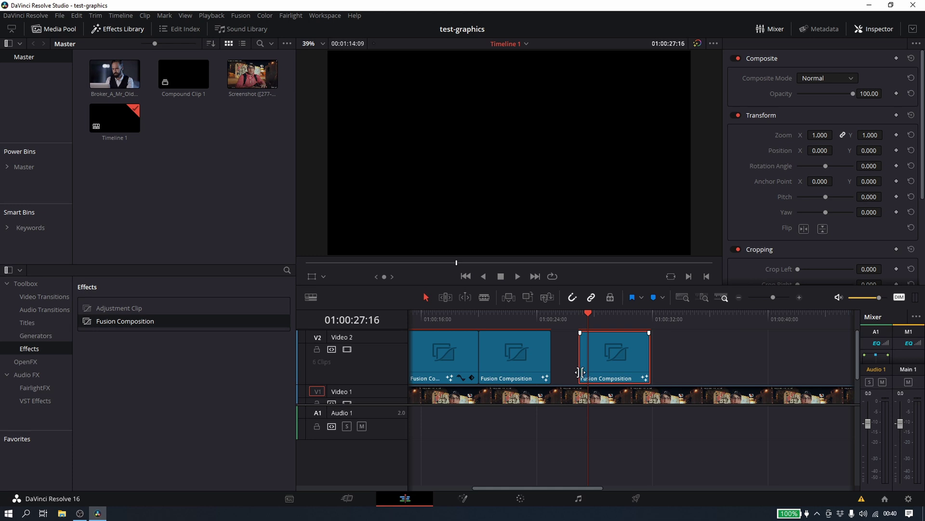
{"action": "mouse_move", "coordinate": [596, 318]}
{"action": "left_mouse_down"}
{"action": "mouse_move", "coordinate": [612, 325]}
{"action": "mouse_move", "coordinate": [600, 327]}
{"action": "left_mouse_up"}
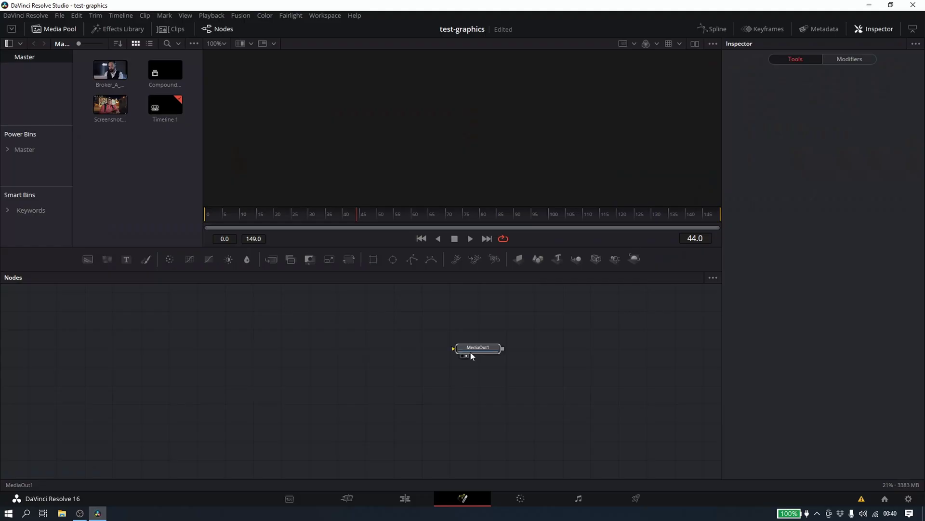
Move the lone MediaOut1 node further right in the empty node graph
{"action": "left_click_drag", "start_coordinate": [471, 350], "coordinate": [549, 348]}
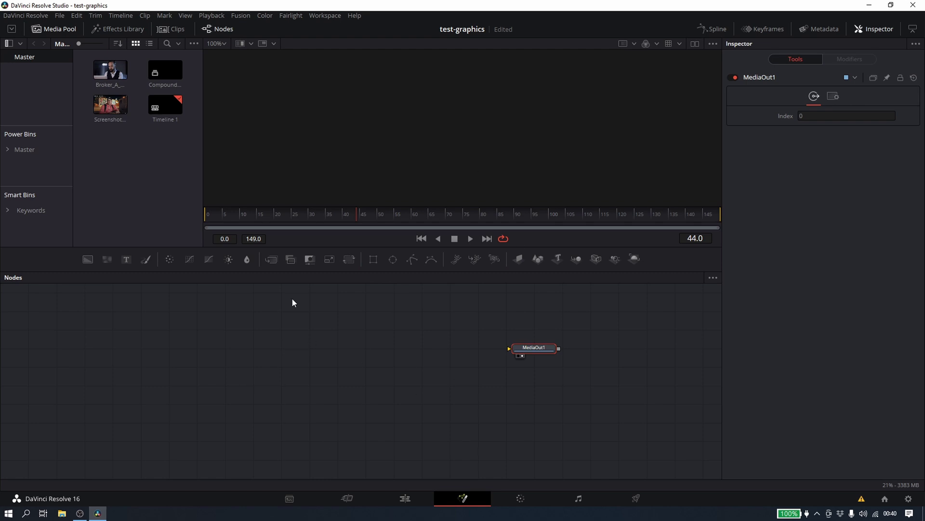
Add a Background node to the composition and delete the extra Merge1 node
{"action": "left_click", "coordinate": [695, 44]}
{"action": "left_click", "coordinate": [696, 43]}
{"action": "left_click", "coordinate": [86, 259]}
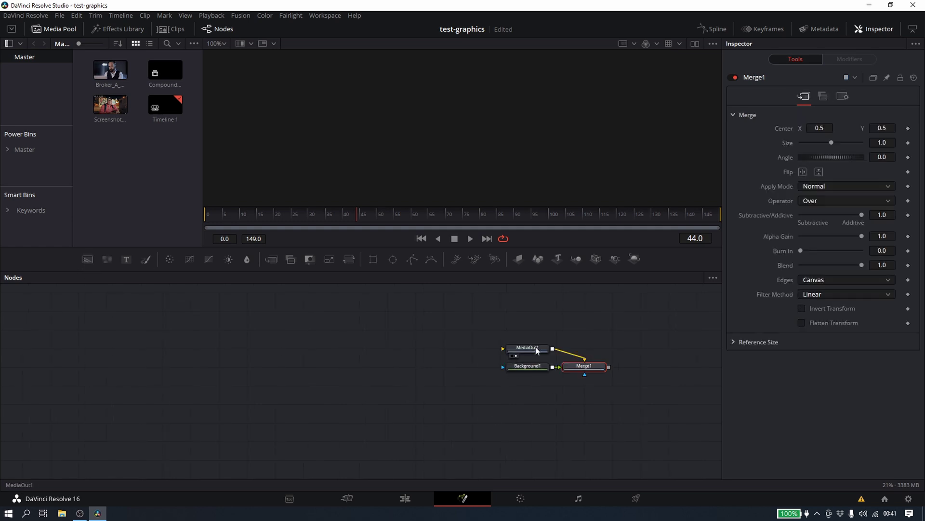
{"action": "key", "text": "Delete"}
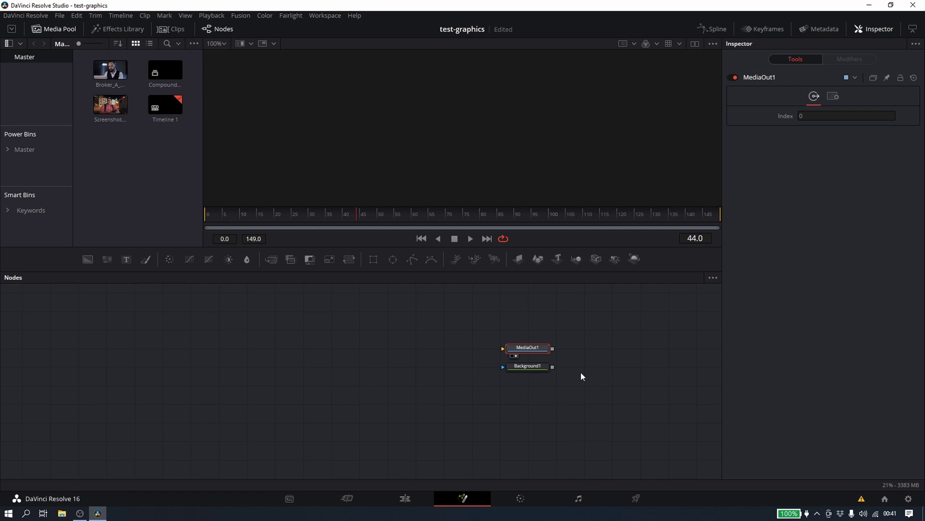
Wire Background1's output directly into MediaOut1 and tidy the node positions
{"action": "left_click_drag", "start_coordinate": [527, 354], "coordinate": [409, 333]}
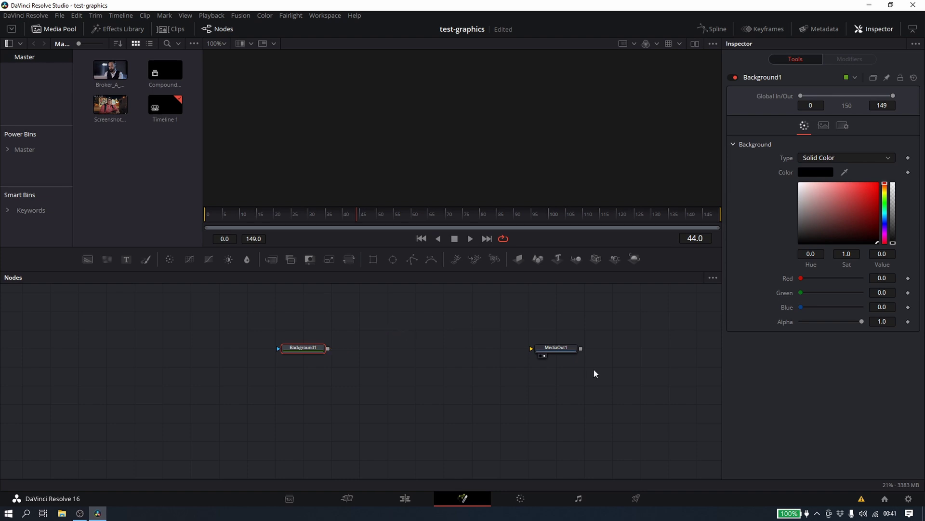
{"action": "left_click_drag", "start_coordinate": [329, 348], "coordinate": [533, 355]}
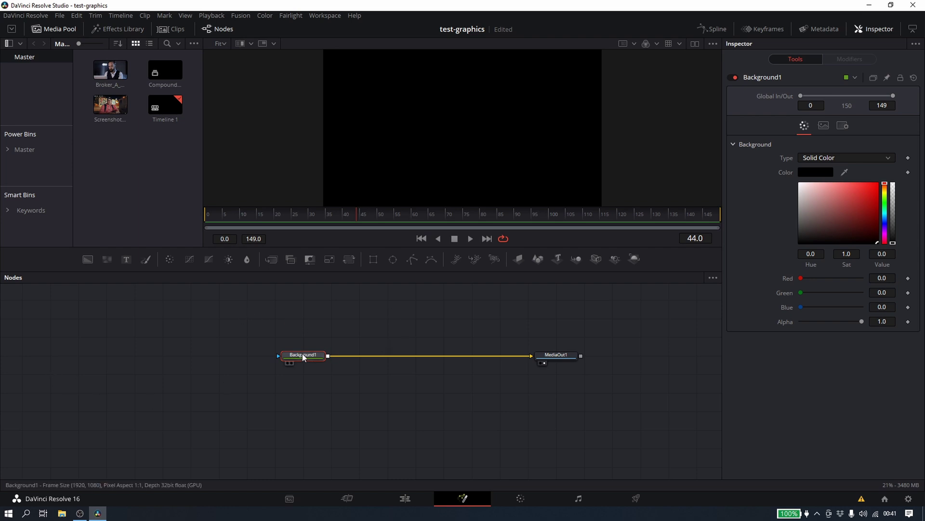
{"action": "left_click_drag", "start_coordinate": [307, 355], "coordinate": [279, 355]}
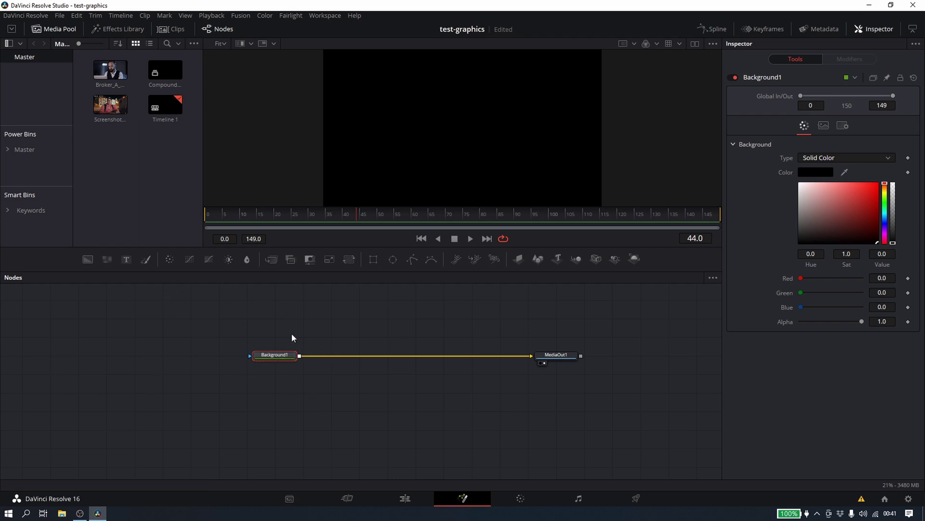
{"action": "left_click", "coordinate": [70, 288]}
Add a Merge node through the Shift+Space tool search
{"action": "scroll", "coordinate": [234, 290], "scroll_direction": "up", "scroll_amount": 2}
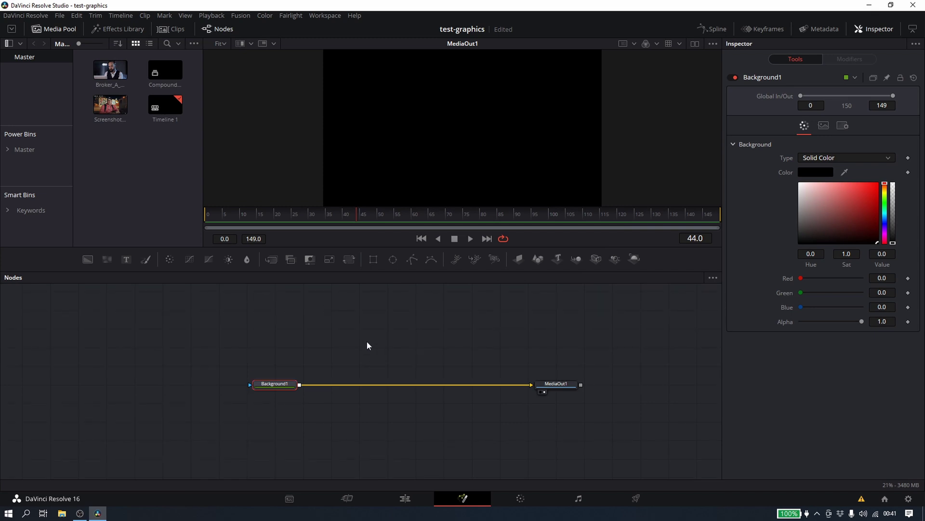
{"action": "key", "text": "shift+space"}
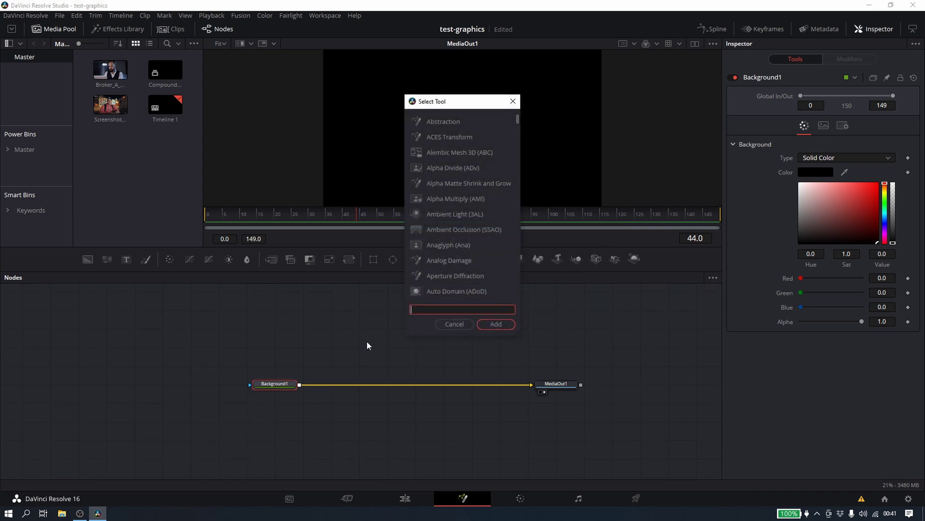
{"action": "type", "text": "merge"}
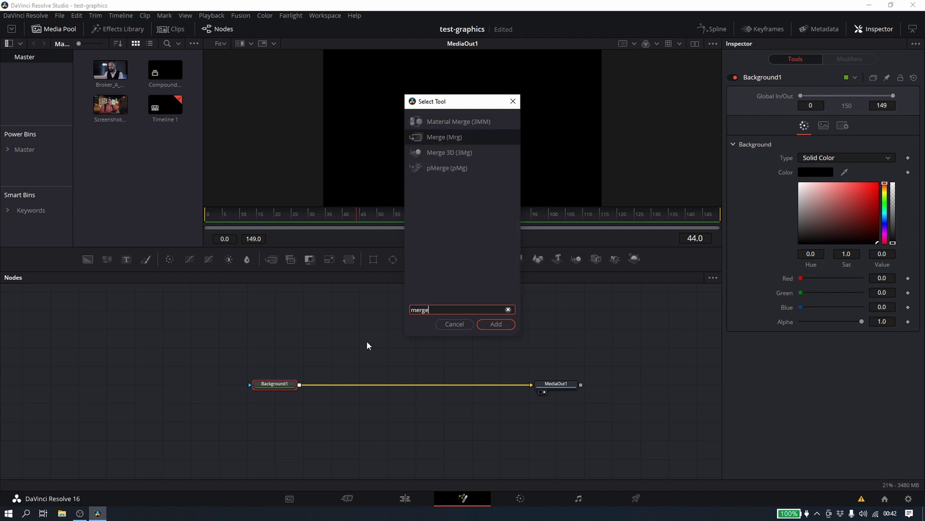
{"action": "key", "text": "Return"}
{"action": "mouse_move", "coordinate": [343, 385]}
{"action": "left_mouse_down"}
{"action": "mouse_move", "coordinate": [400, 387]}
{"action": "mouse_move", "coordinate": [352, 384]}
{"action": "left_mouse_up"}
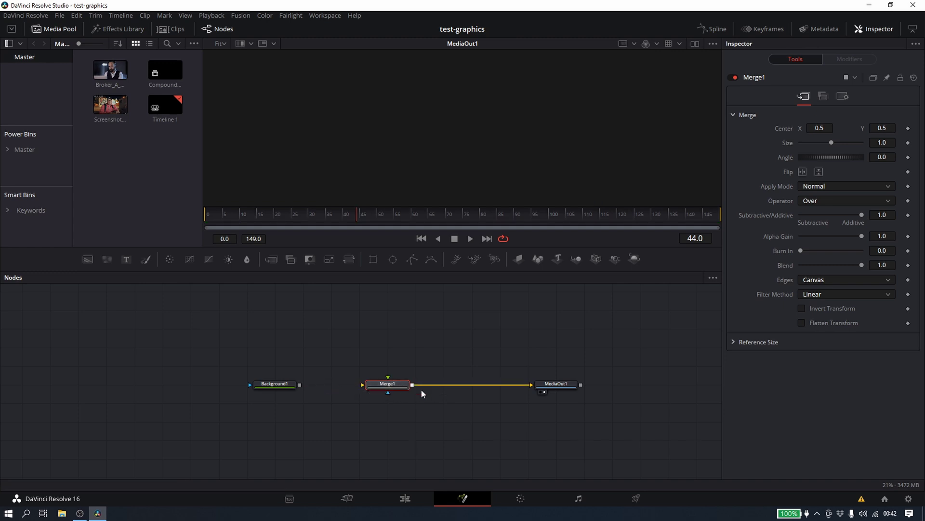
Rewire the chain as Background1 into Merge1 into MediaOut1, lined up, and select Background1
{"action": "left_click_drag", "start_coordinate": [530, 385], "coordinate": [456, 409]}
{"action": "left_click_drag", "start_coordinate": [383, 386], "coordinate": [383, 350]}
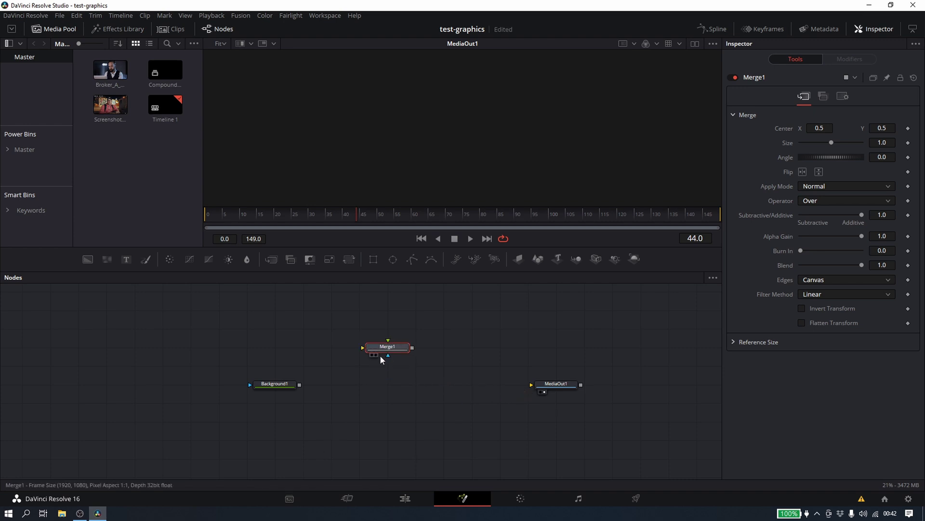
{"action": "left_click_drag", "start_coordinate": [412, 348], "coordinate": [400, 332]}
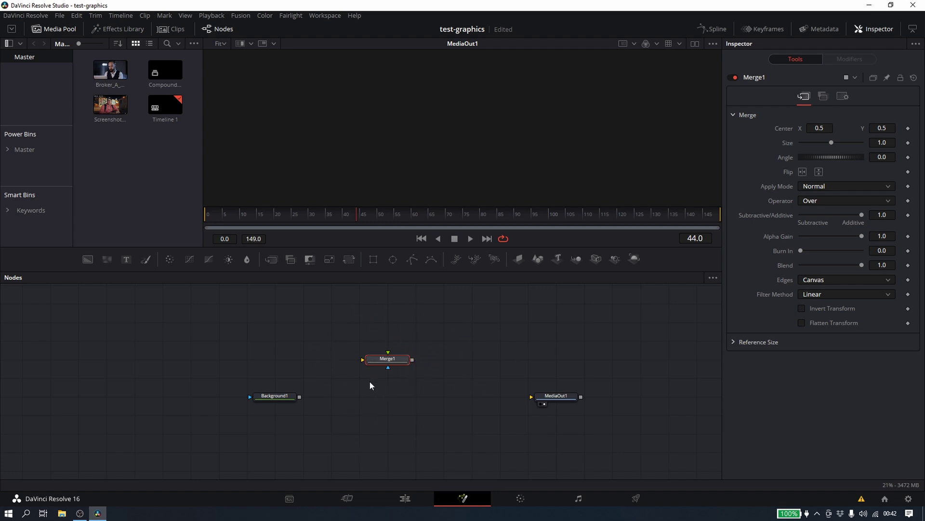
{"action": "left_click_drag", "start_coordinate": [374, 360], "coordinate": [374, 378]}
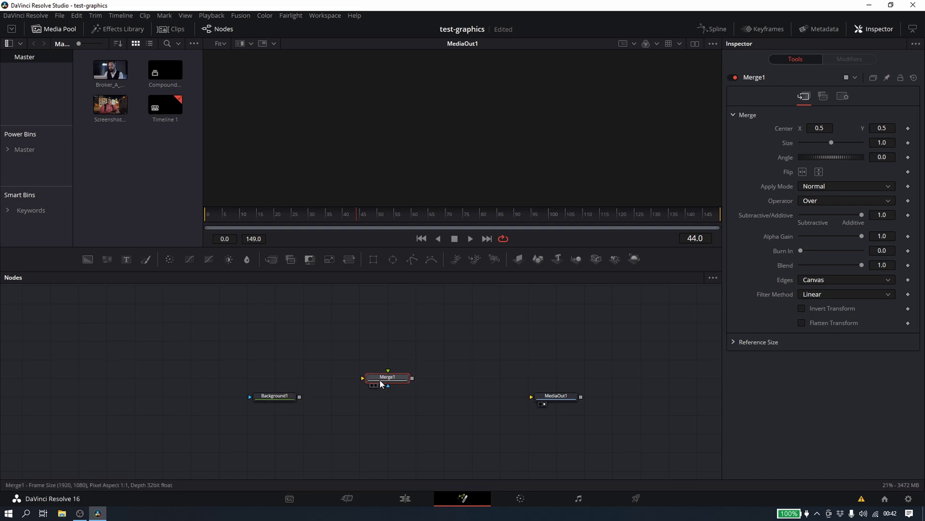
{"action": "left_click_drag", "start_coordinate": [378, 379], "coordinate": [379, 397]}
{"action": "left_click_drag", "start_coordinate": [299, 397], "coordinate": [537, 398]}
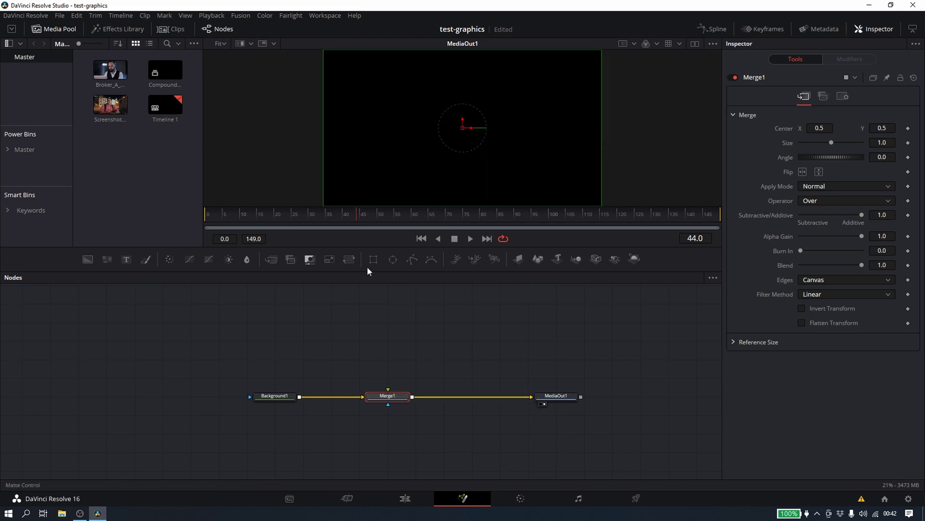
{"action": "left_click", "coordinate": [284, 396]}
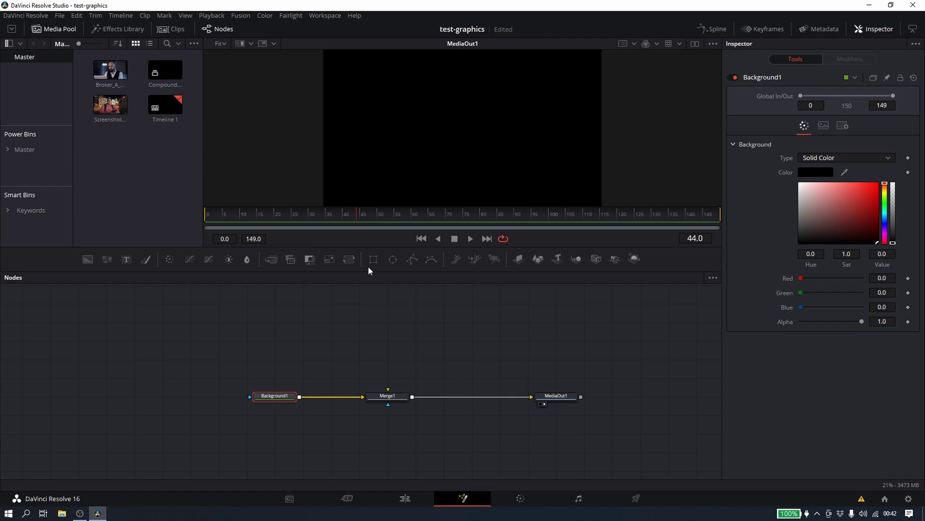
Add a Rectangle1 mask node and connect it to Background1's mask input
{"action": "left_click", "coordinate": [353, 316]}
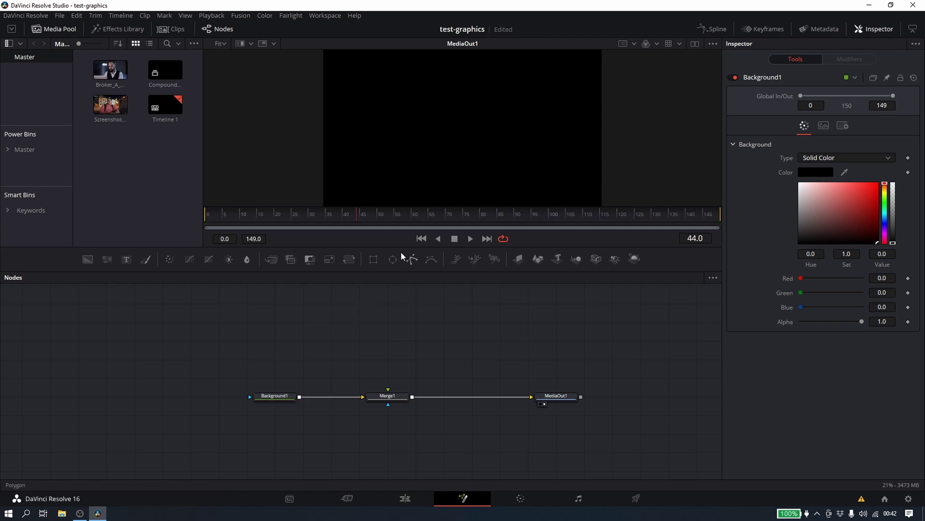
{"action": "left_click", "coordinate": [373, 258]}
{"action": "left_click_drag", "start_coordinate": [355, 309], "coordinate": [250, 398]}
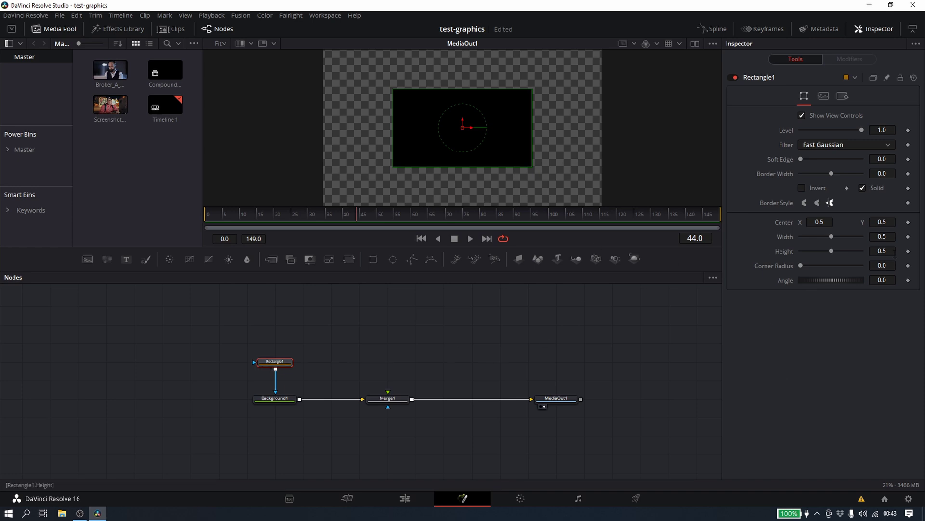
Narrow Rectangle1's width, trying 0.02, 0.018 and 0.001 before settling on 0.01
{"action": "left_click", "coordinate": [899, 237]}
{"action": "key", "text": "BackSpace"}
{"action": "type", "text": "02"}
{"action": "key", "text": "Tab"}
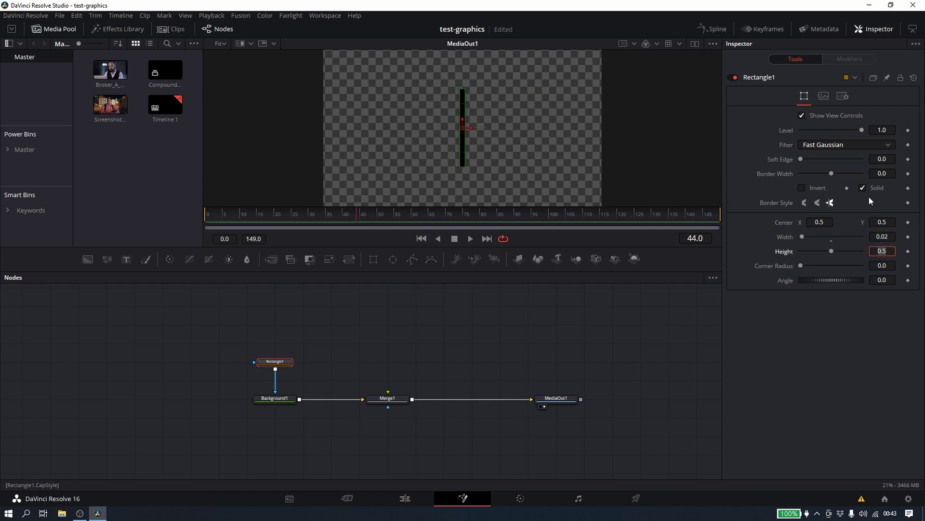
{"action": "key", "text": "shift+Tab"}
{"action": "type", "text": "0.018"}
{"action": "key", "text": "Return"}
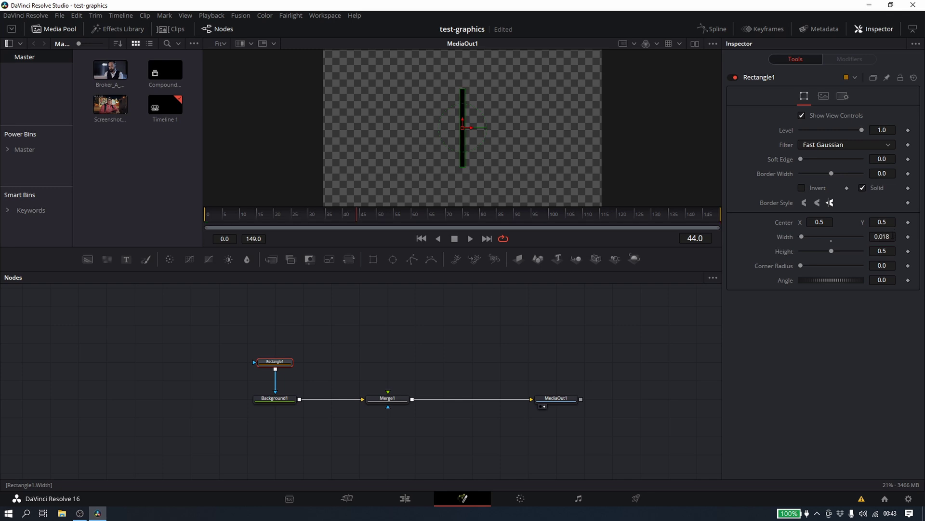
{"action": "key", "text": "Down"}
{"action": "key", "text": "Down"}
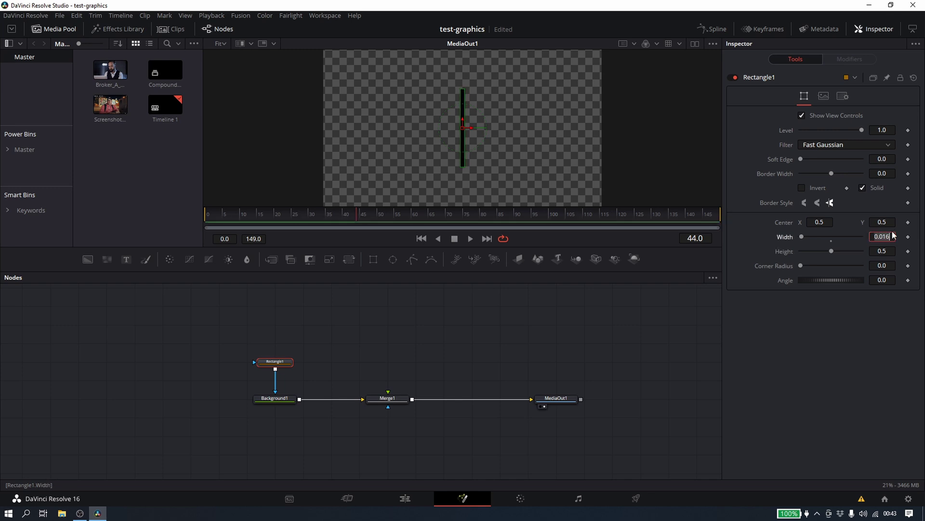
{"action": "type", "text": ".001"}
{"action": "key", "text": "Tab"}
{"action": "left_click", "coordinate": [883, 236]}
{"action": "key", "text": "BackSpace"}
{"action": "key", "text": "Tab"}
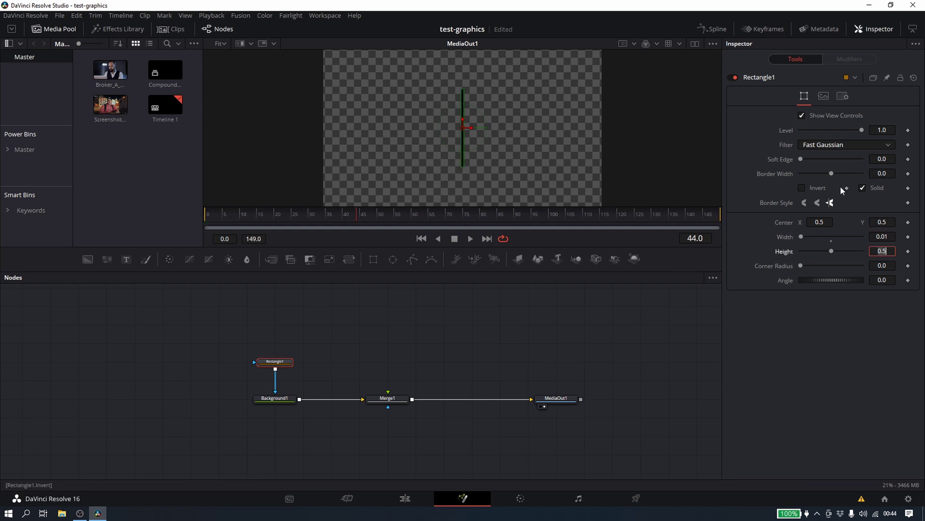
Set Rectangle1's height to 0.3 to shorten the bar
{"action": "left_click", "coordinate": [891, 248]}
{"action": "key", "text": "BackSpace"}
{"action": "type", "text": "3"}
{"action": "key", "text": "Tab"}
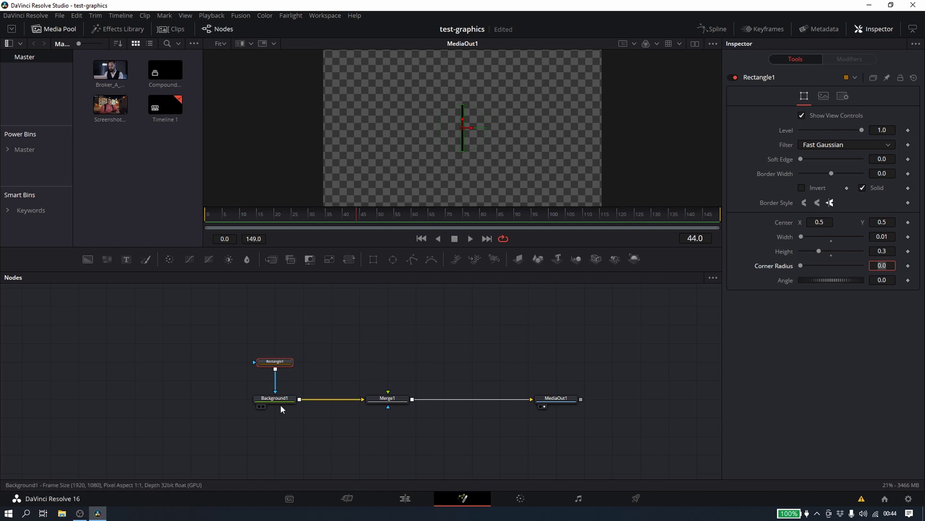
Set Background1's colour to orange (RGB 0.866, 0.424, 0.088), save, and check frame 31
{"action": "left_click", "coordinate": [549, 399]}
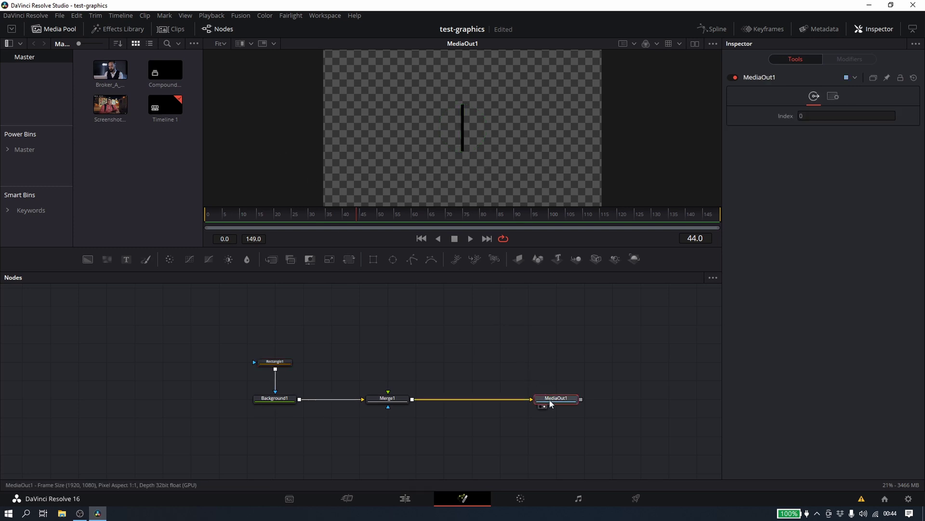
{"action": "left_click", "coordinate": [285, 399]}
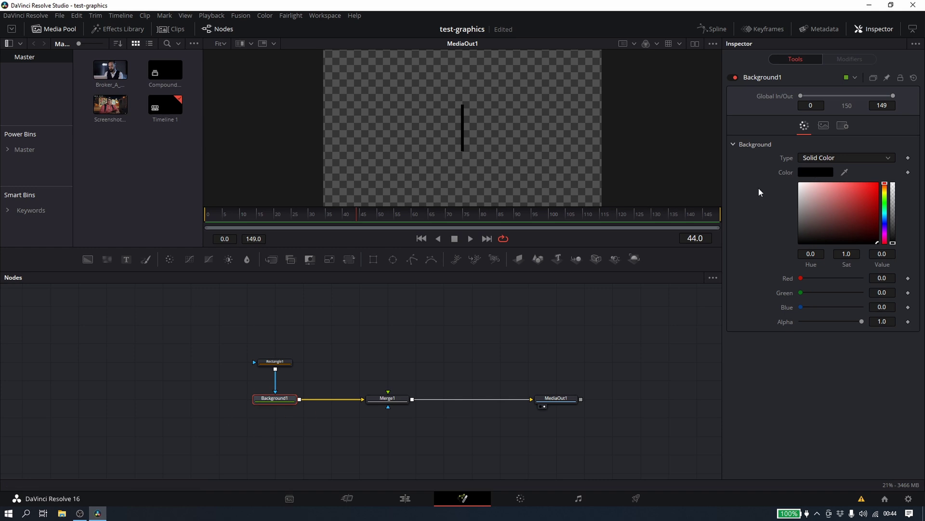
{"action": "left_click", "coordinate": [814, 175]}
{"action": "mouse_move", "coordinate": [542, 206]}
{"action": "left_mouse_down"}
{"action": "mouse_move", "coordinate": [548, 192]}
{"action": "mouse_move", "coordinate": [533, 197]}
{"action": "left_mouse_up"}
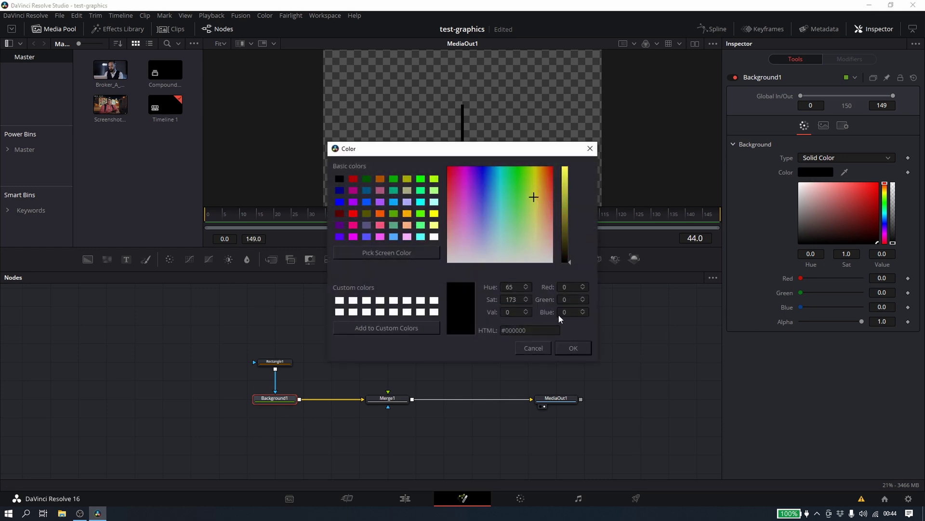
{"action": "left_click", "coordinate": [536, 349]}
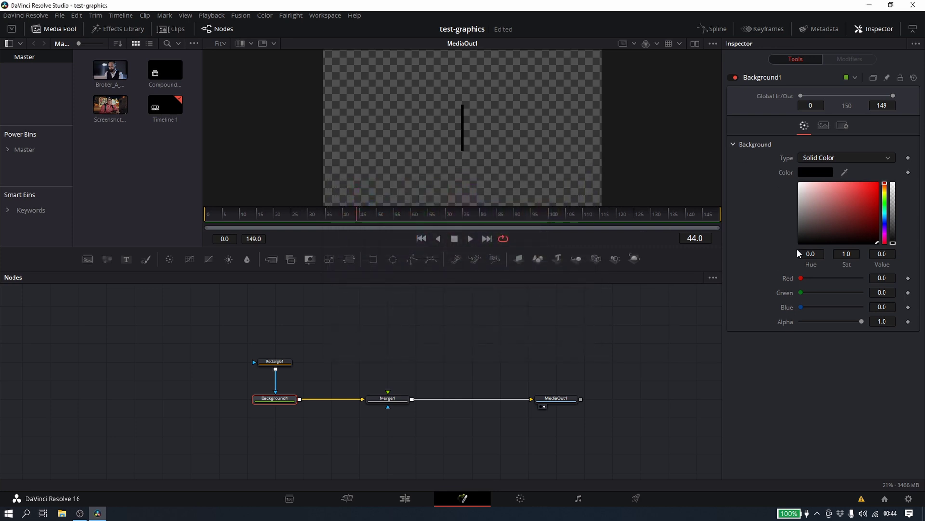
{"action": "mouse_move", "coordinate": [885, 193]}
{"action": "left_mouse_down"}
{"action": "mouse_move", "coordinate": [854, 191]}
{"action": "mouse_move", "coordinate": [855, 201]}
{"action": "mouse_move", "coordinate": [870, 192]}
{"action": "left_mouse_up"}
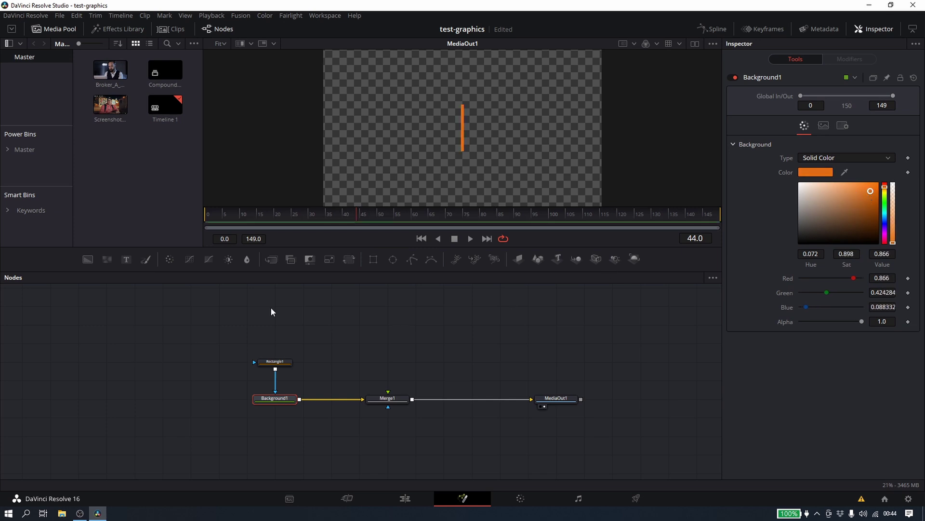
{"action": "key", "text": "ctrl+s"}
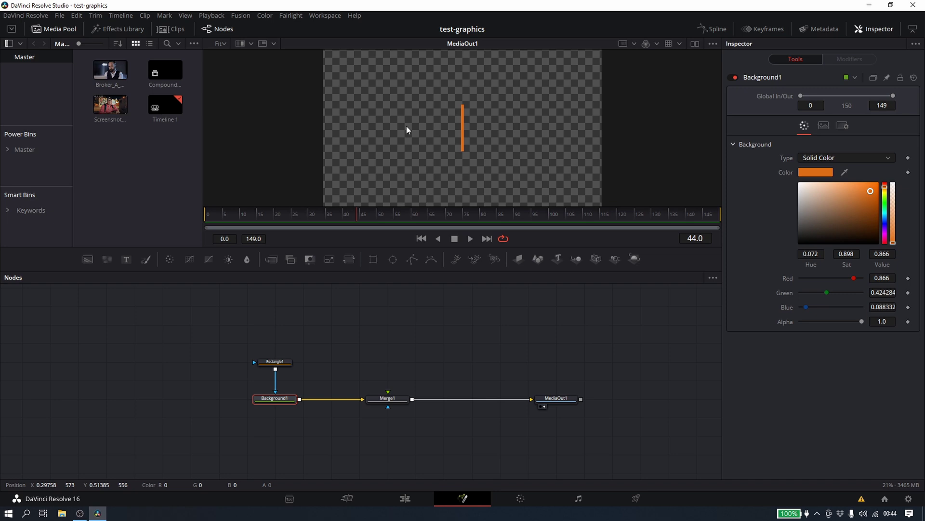
{"action": "left_click_drag", "start_coordinate": [301, 215], "coordinate": [311, 216]}
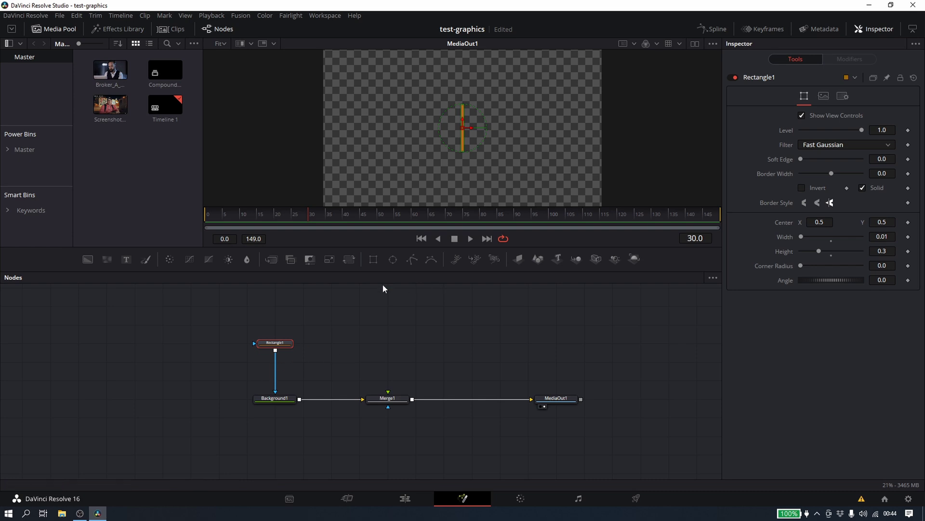
Add Rectangle2 set to Subtract paint mode, inverted, with height reduced to 0.298
{"action": "left_click", "coordinate": [373, 259]}
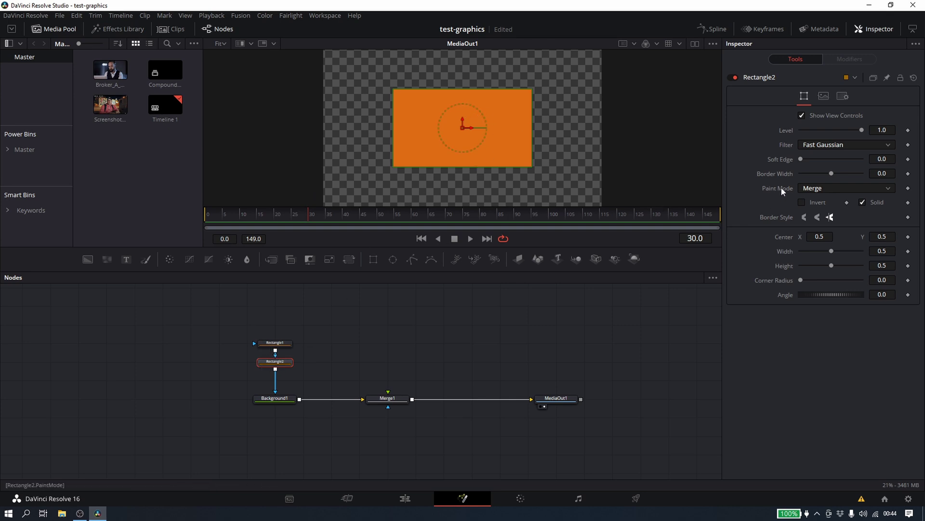
{"action": "left_click", "coordinate": [800, 188]}
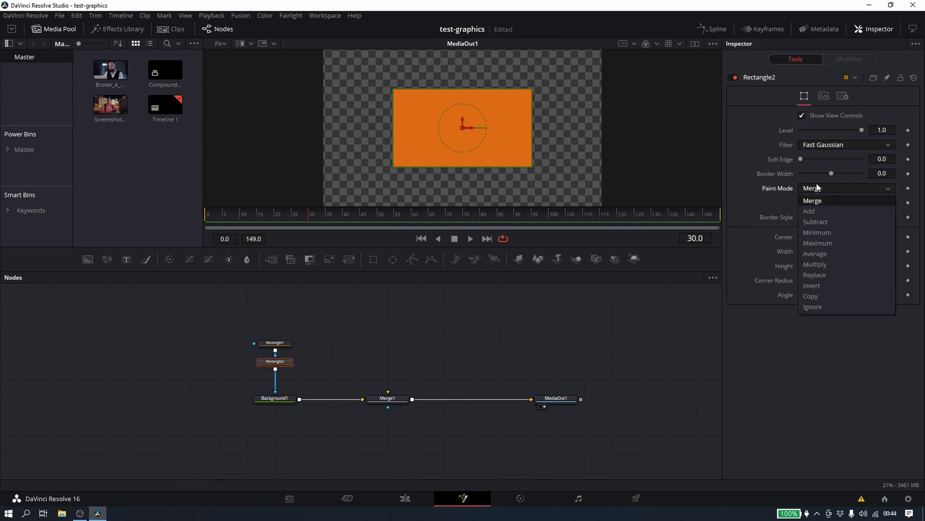
{"action": "left_click", "coordinate": [828, 221]}
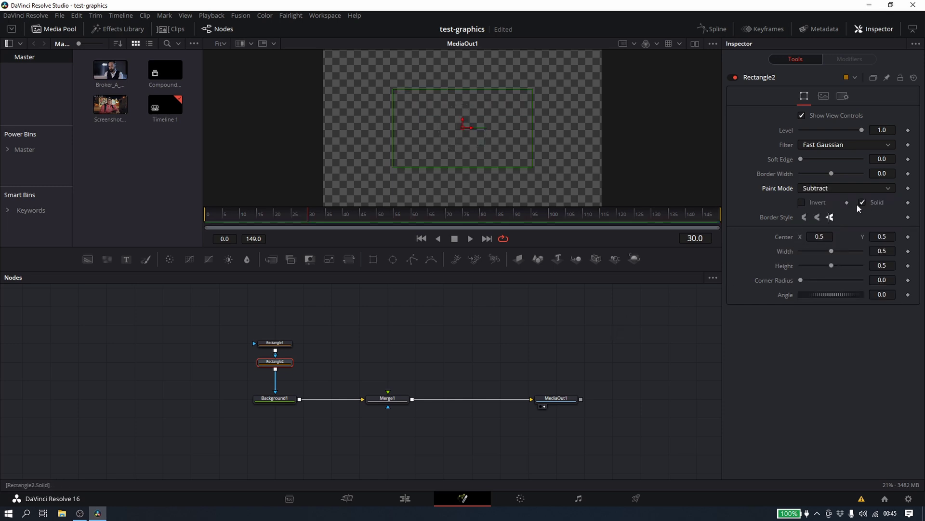
{"action": "left_click", "coordinate": [802, 202]}
{"action": "left_click_drag", "start_coordinate": [832, 265], "coordinate": [820, 265]}
Save the project and preview the bar at frames 24 and 30
{"action": "scroll", "coordinate": [873, 268], "scroll_direction": "down", "scroll_amount": 1}
{"action": "key", "text": "ctrl+s"}
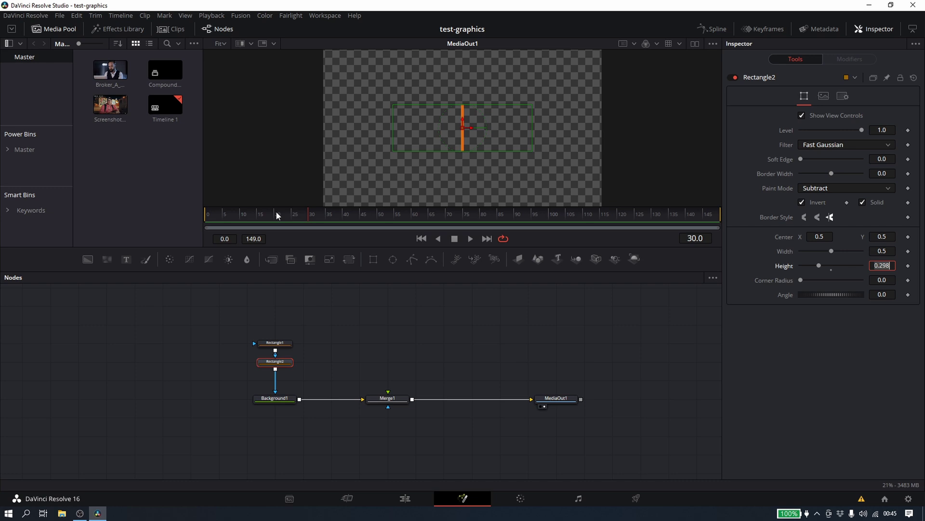
{"action": "mouse_move", "coordinate": [311, 217]}
{"action": "left_mouse_down"}
{"action": "mouse_move", "coordinate": [287, 216]}
{"action": "mouse_move", "coordinate": [308, 218]}
{"action": "left_mouse_up"}
{"action": "left_click_drag", "start_coordinate": [308, 219], "coordinate": [310, 220]}
Select Rectangle1 and review its controls, undoing a trial move of its centre
{"action": "left_click", "coordinate": [277, 343]}
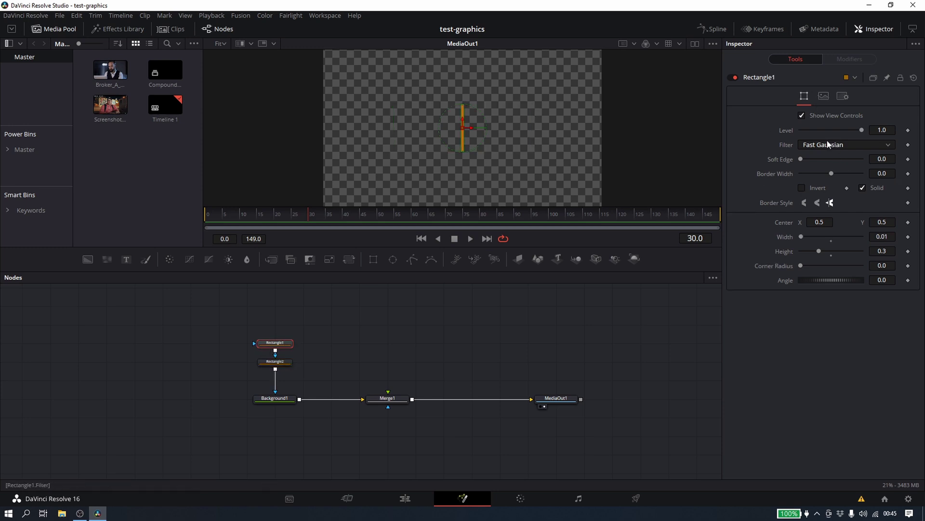
{"action": "left_click", "coordinate": [823, 99]}
{"action": "left_click", "coordinate": [803, 97]}
{"action": "left_click_drag", "start_coordinate": [882, 222], "coordinate": [907, 223]}
{"action": "key", "text": "ctrl+z"}
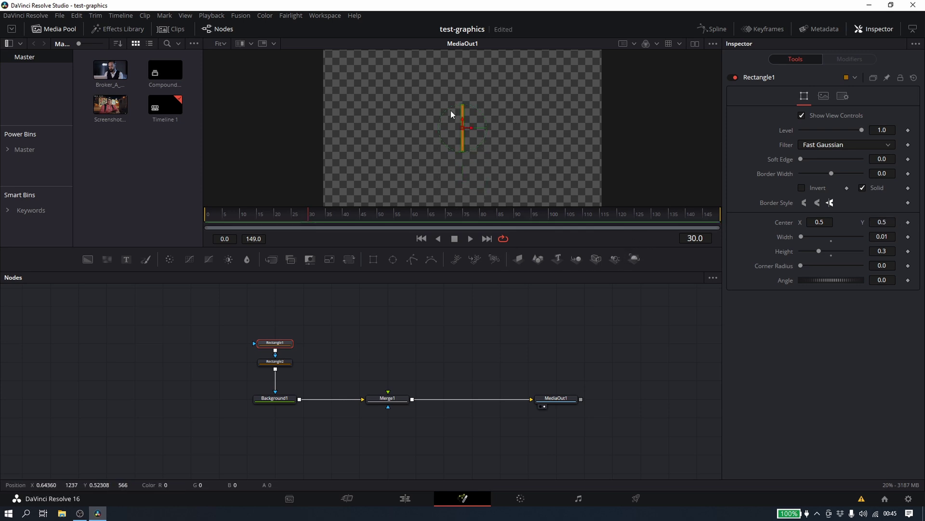
Keyframe Rectangle1's Center at frame 30, move it lower at frame 0, and play the rise
{"action": "left_click", "coordinate": [909, 224]}
{"action": "left_click_drag", "start_coordinate": [329, 210], "coordinate": [195, 211]}
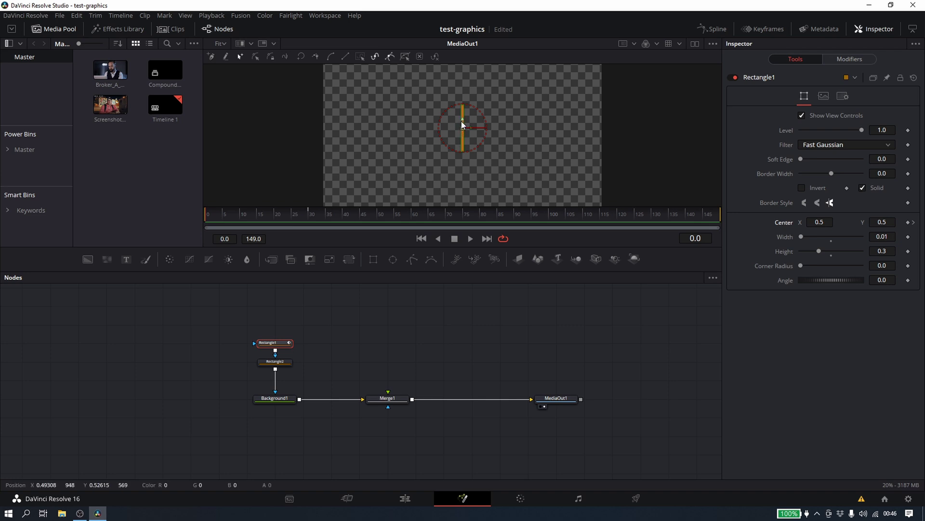
{"action": "left_click_drag", "start_coordinate": [463, 125], "coordinate": [462, 168]}
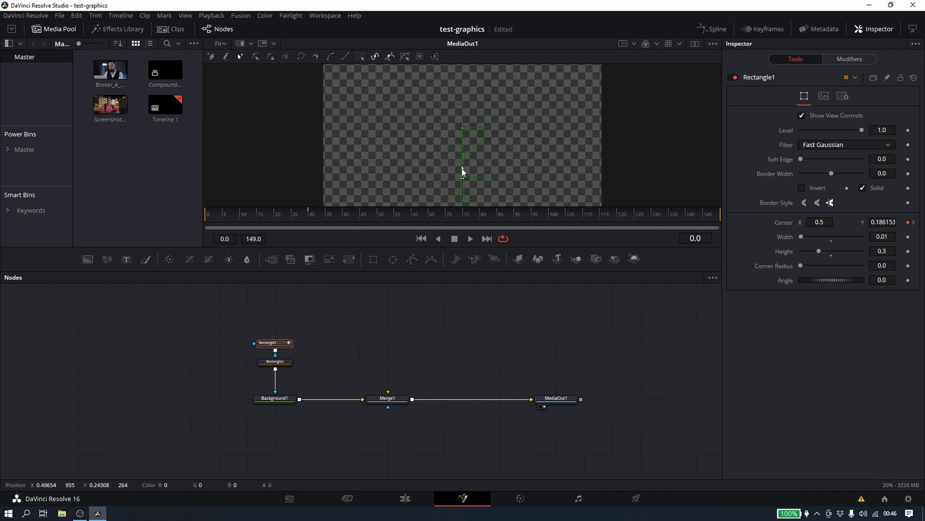
{"action": "key", "text": "space"}
{"action": "left_click", "coordinate": [565, 398]}
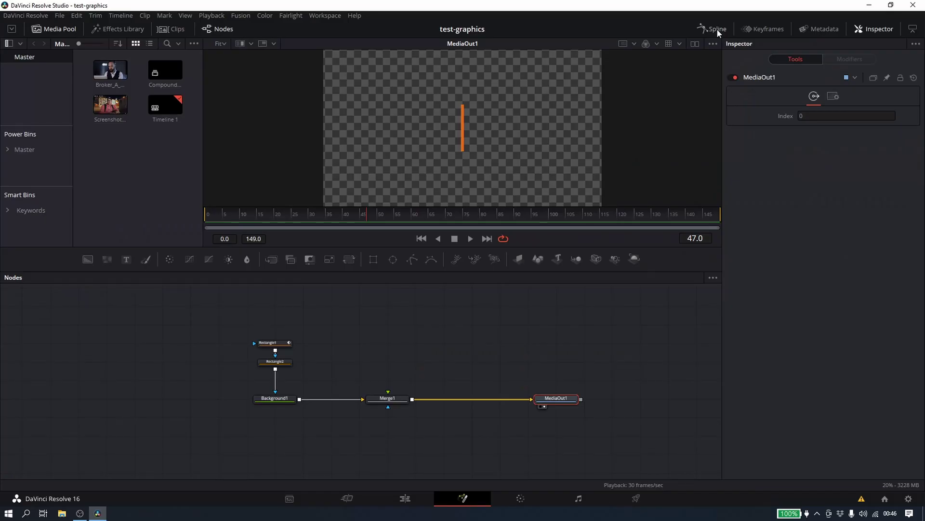
{"action": "left_click", "coordinate": [716, 28]}
Show Rectangle1's Center Displacement curve in a widened Spline editor, fit it to view, and select all keyframes
{"action": "left_click", "coordinate": [517, 326]}
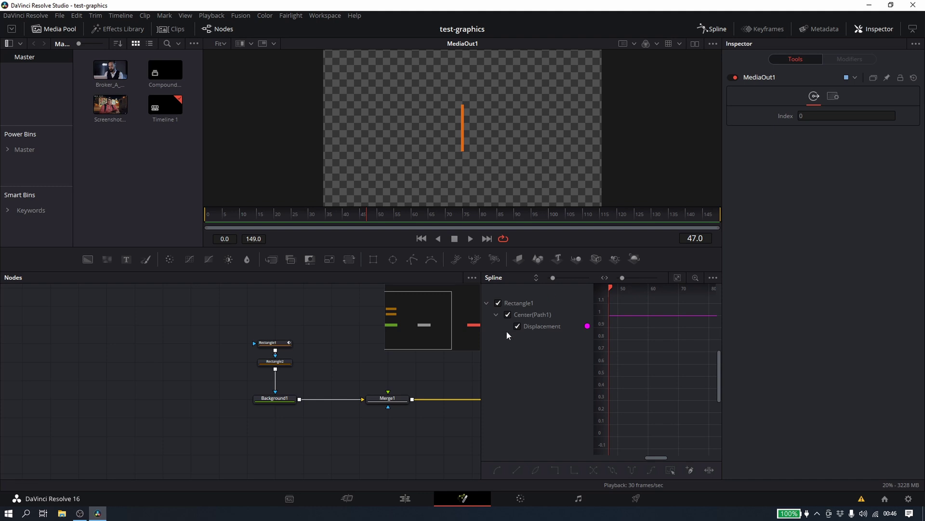
{"action": "left_click_drag", "start_coordinate": [482, 354], "coordinate": [325, 354]}
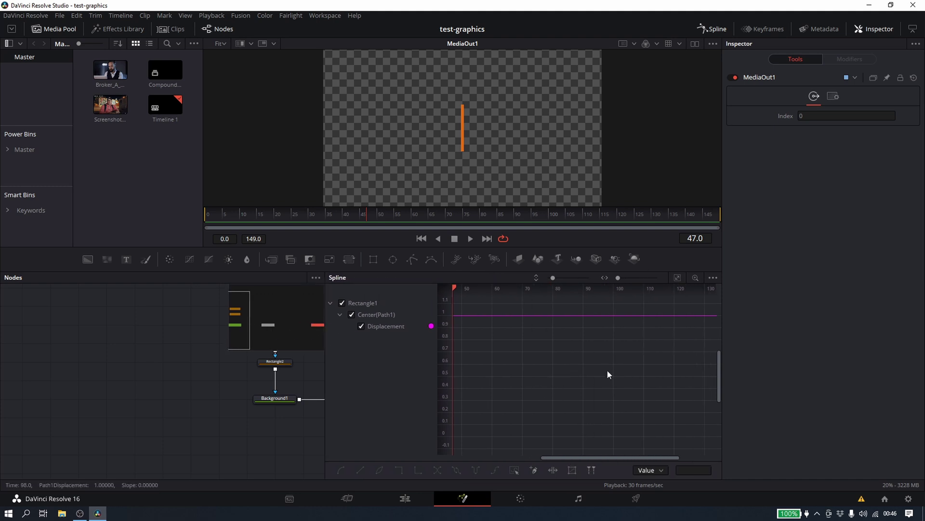
{"action": "left_click", "coordinate": [679, 278]}
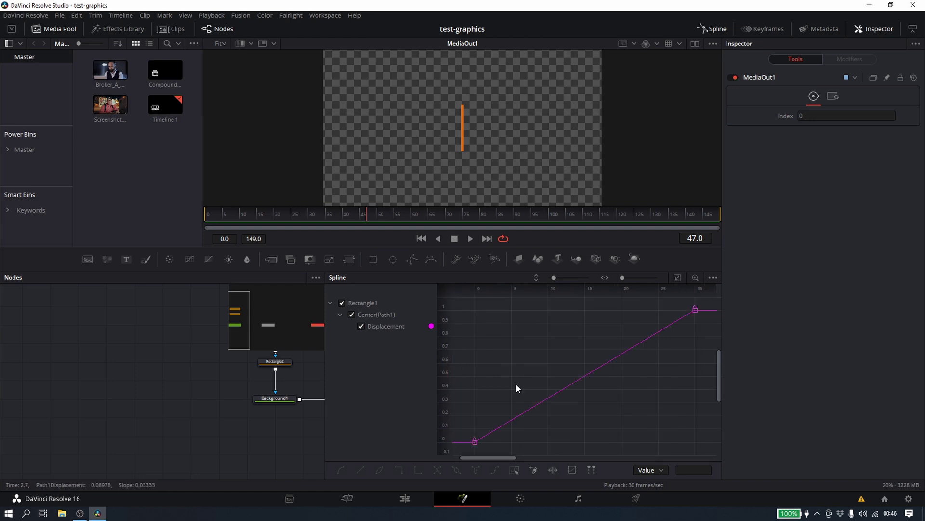
{"action": "left_click_drag", "start_coordinate": [472, 450], "coordinate": [704, 292]}
{"action": "left_click", "coordinate": [500, 370]}
{"action": "key", "text": "ctrl+a"}
Smooth the Displacement keyframes into an S-curve and preview the eased rise
{"action": "key", "text": "s"}
{"action": "key", "text": "space"}
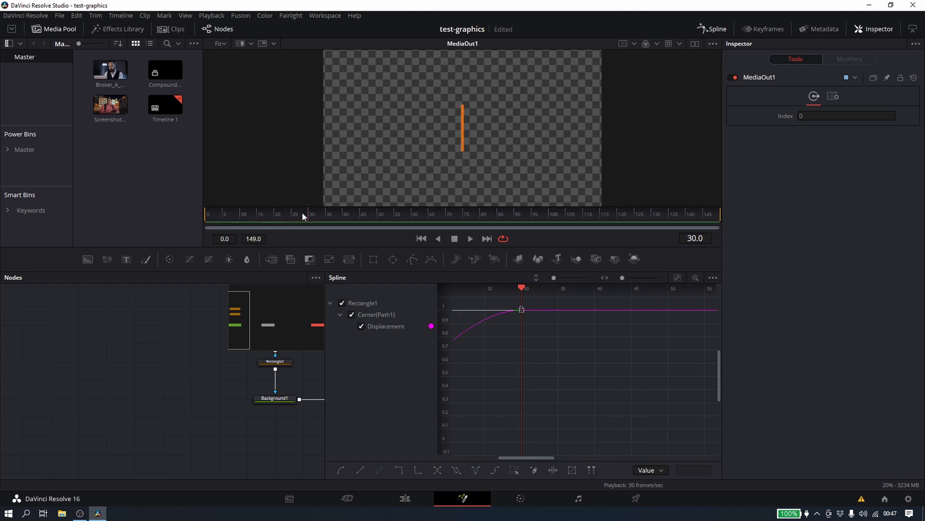
{"action": "left_click", "coordinate": [217, 211]}
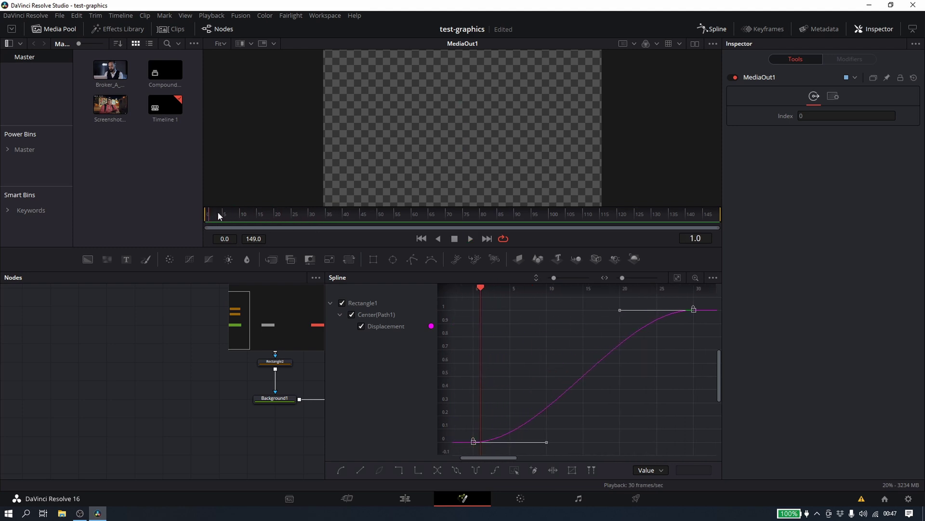
{"action": "mouse_move", "coordinate": [218, 211]}
{"action": "left_mouse_down"}
{"action": "mouse_move", "coordinate": [387, 213]}
{"action": "mouse_move", "coordinate": [203, 208]}
{"action": "left_mouse_up"}
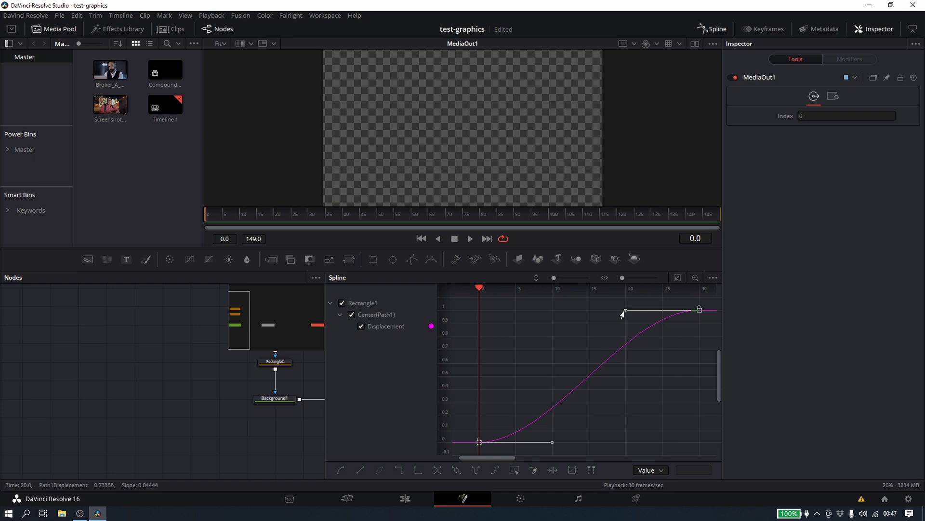
Stretch the last keyframe's left Bezier handle out toward frame 0 and play back to check
{"action": "left_click_drag", "start_coordinate": [623, 314], "coordinate": [478, 314]}
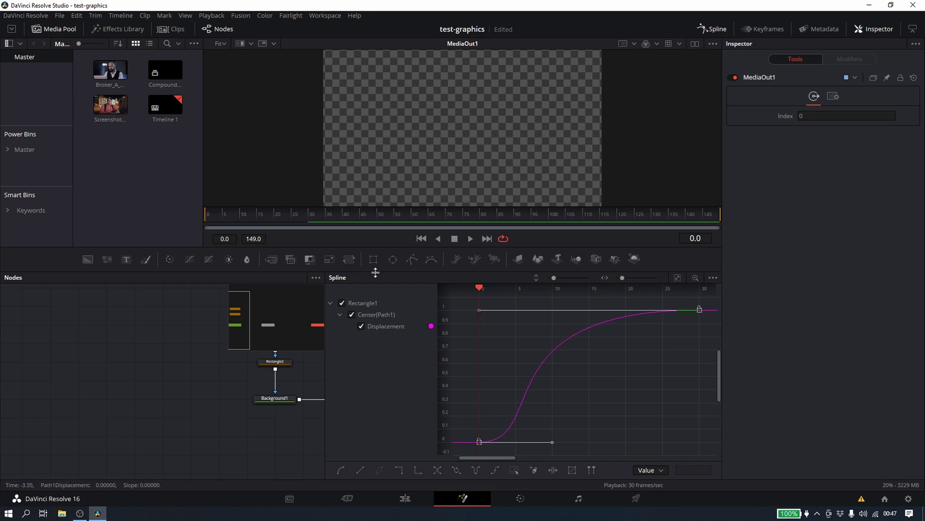
{"action": "key", "text": "space"}
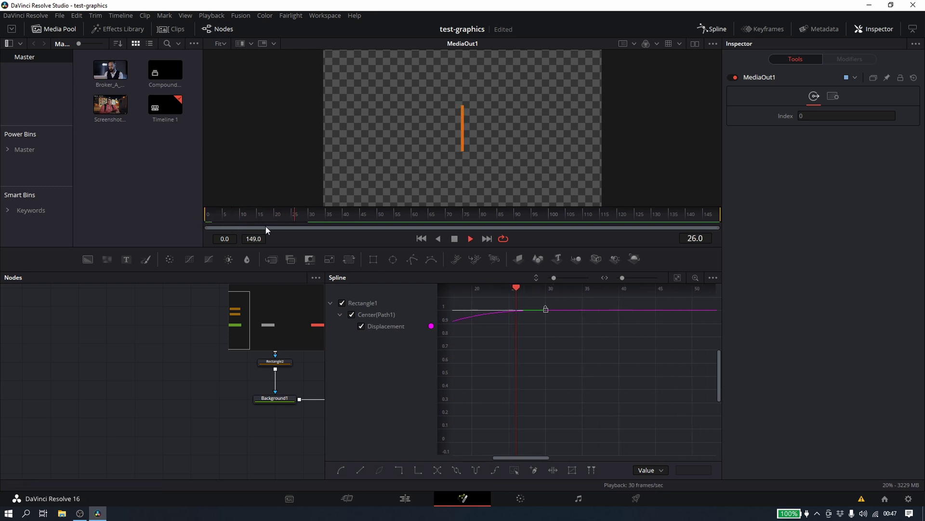
{"action": "key", "text": "space"}
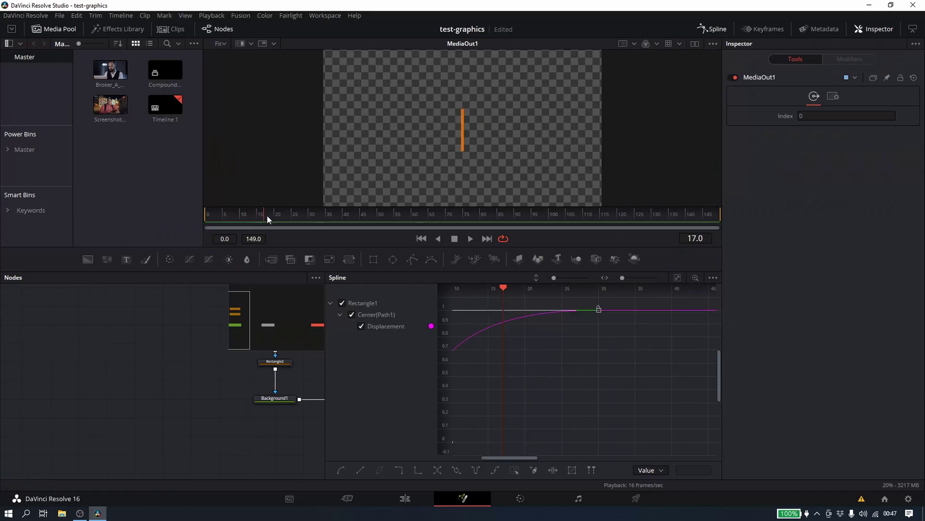
Check the bar at frame 20, refit the curve, and stretch the first keyframe's ease to about frame 20
{"action": "mouse_move", "coordinate": [267, 215]}
{"action": "left_mouse_down"}
{"action": "mouse_move", "coordinate": [288, 218]}
{"action": "mouse_move", "coordinate": [276, 218]}
{"action": "left_mouse_up"}
{"action": "left_click", "coordinate": [678, 278]}
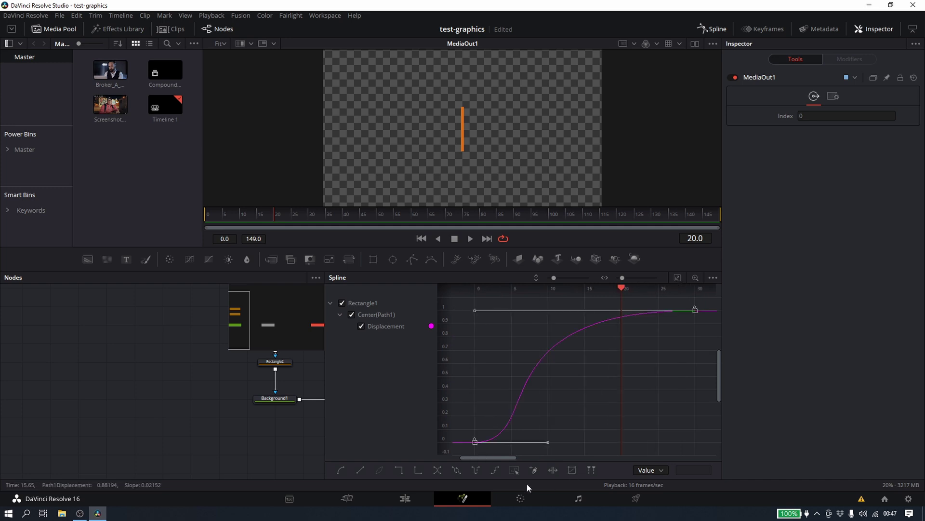
{"action": "left_click_drag", "start_coordinate": [545, 444], "coordinate": [617, 446]}
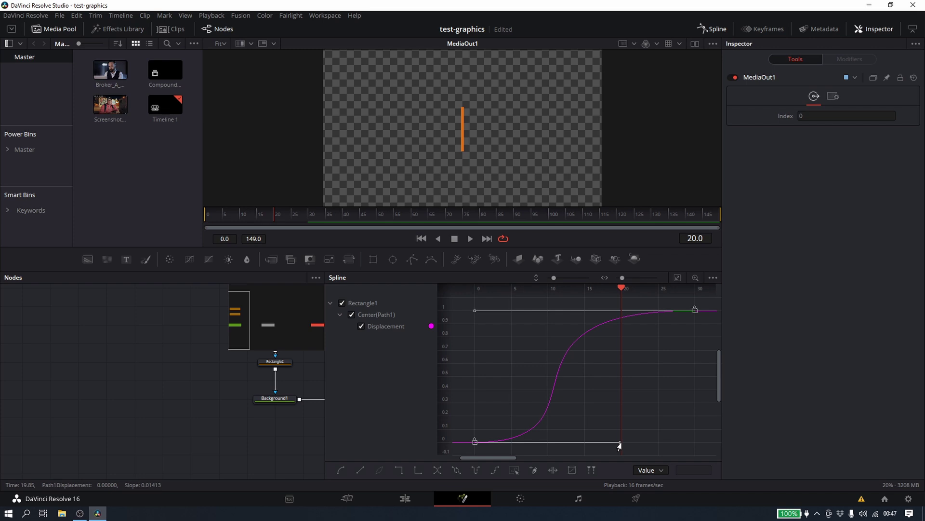
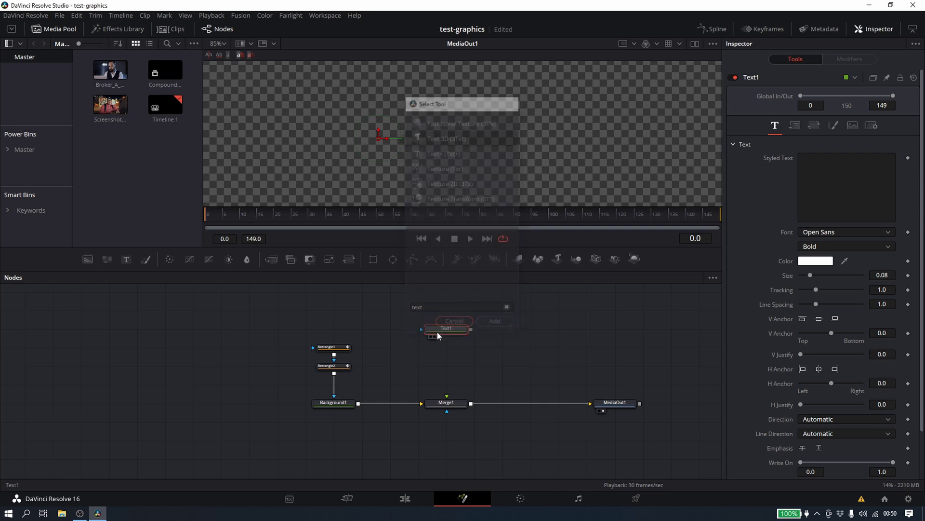
Link the new Text+ node into Merge1 and move to frame 30 to see the bar
{"action": "left_click_drag", "start_coordinate": [471, 330], "coordinate": [447, 397]}
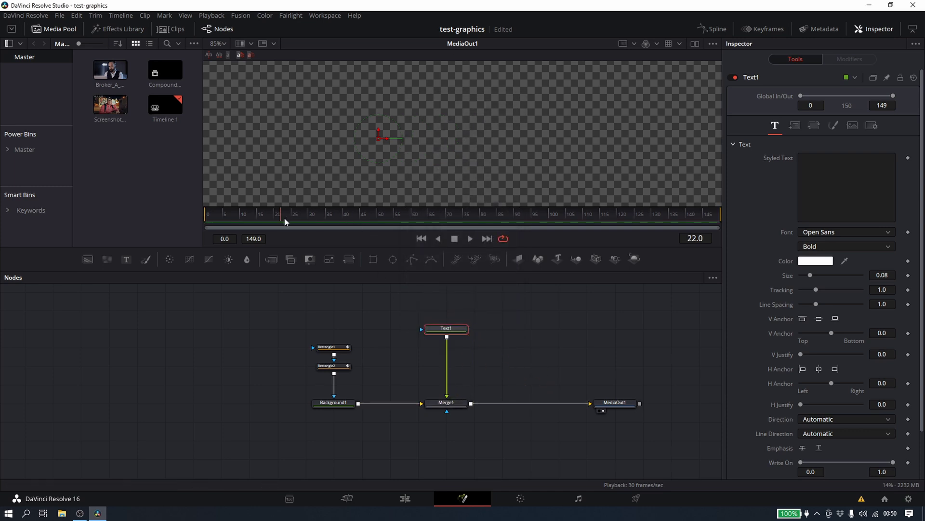
{"action": "left_click_drag", "start_coordinate": [282, 218], "coordinate": [310, 217]}
{"action": "left_click", "coordinate": [827, 177]}
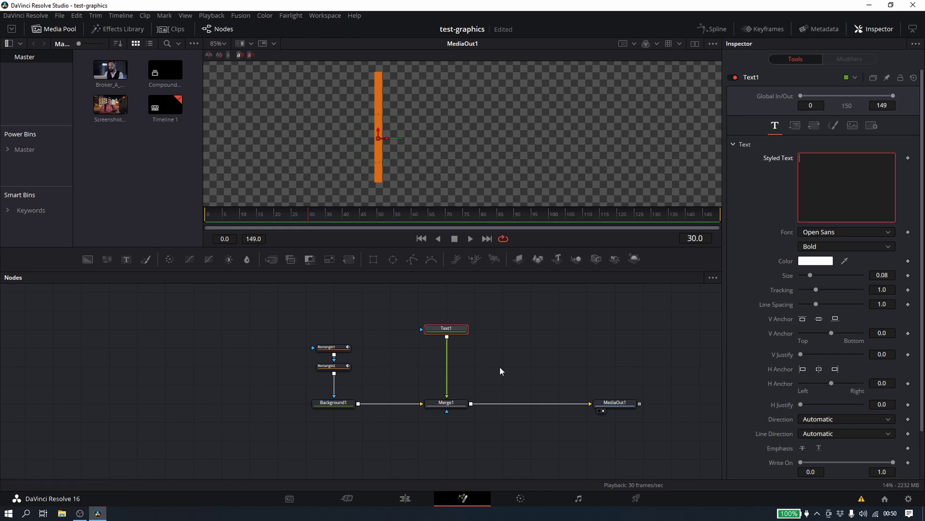
Set the font to Century Gothic and type the person's full name as the styled text
{"action": "left_click", "coordinate": [834, 233]}
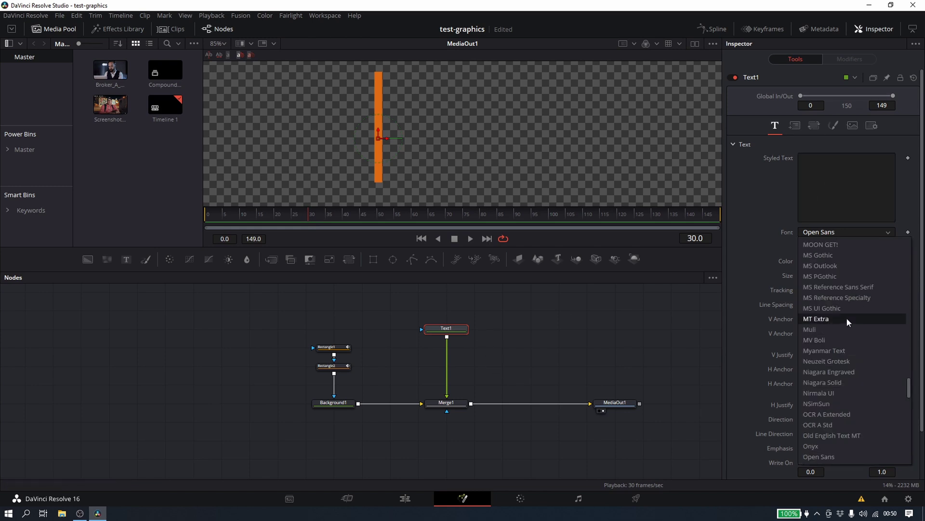
{"action": "scroll", "coordinate": [846, 307], "scroll_direction": "up", "scroll_amount": 10}
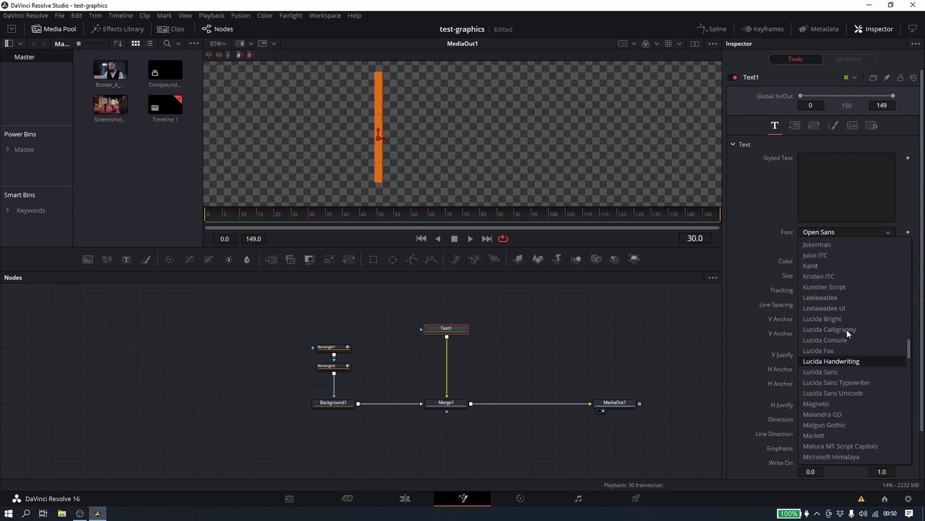
{"action": "scroll", "coordinate": [846, 329], "scroll_direction": "up", "scroll_amount": 15}
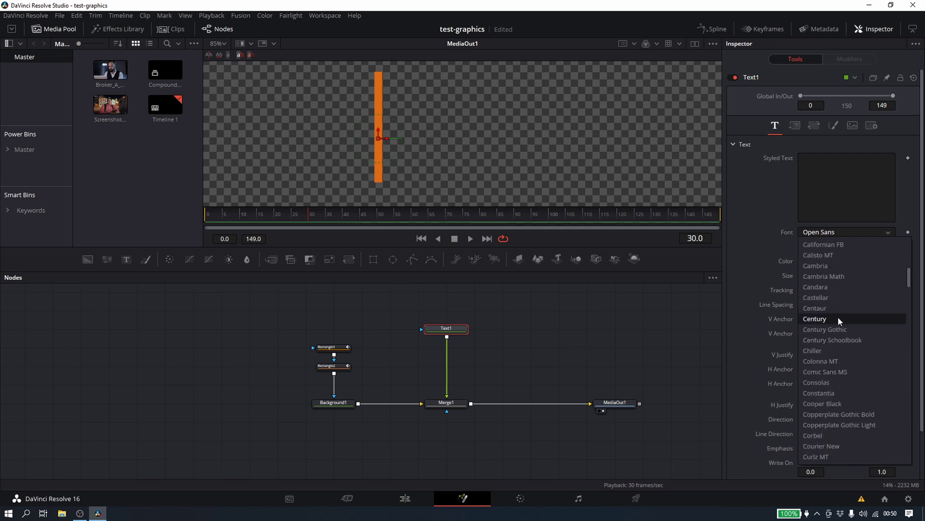
{"action": "left_click", "coordinate": [825, 329]}
{"action": "left_click", "coordinate": [813, 175]}
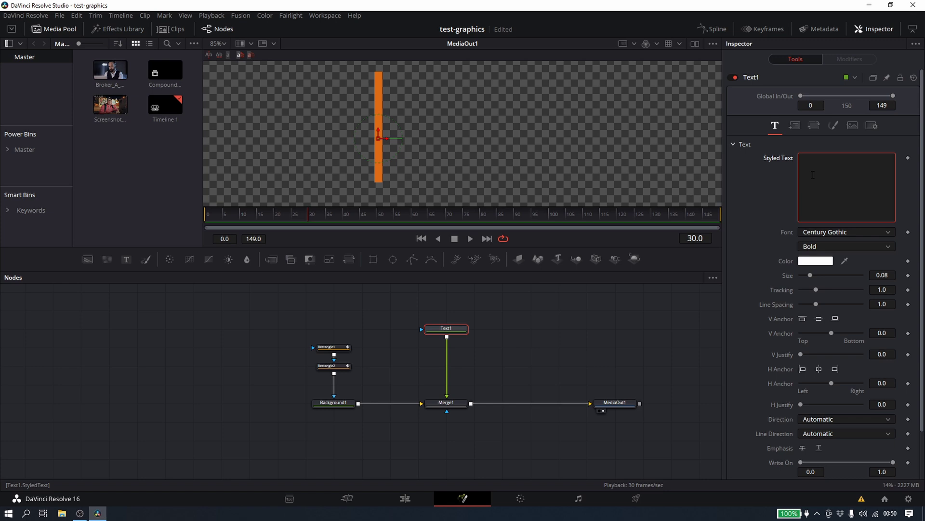
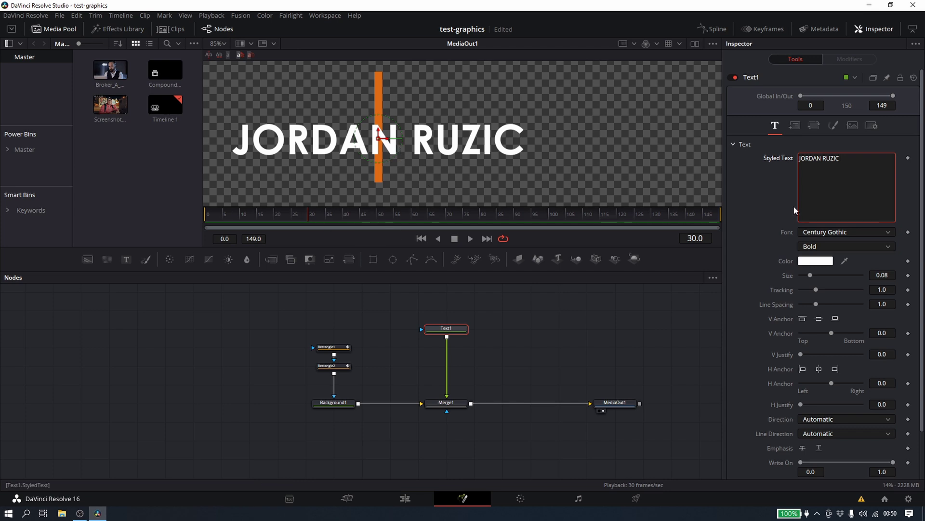
{"action": "left_click", "coordinate": [838, 247]}
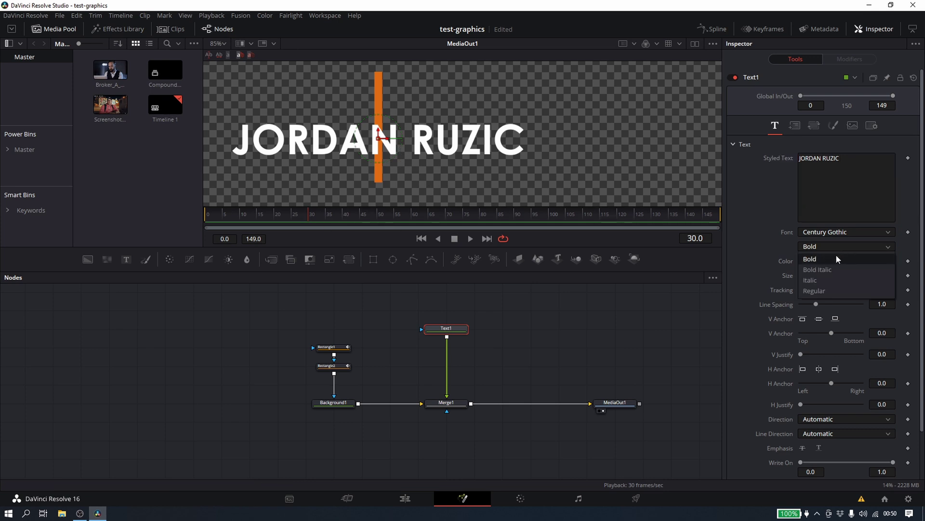
Switch the name to Century Gothic Regular, move it right of the orange bar, and save
{"action": "left_click", "coordinate": [831, 290]}
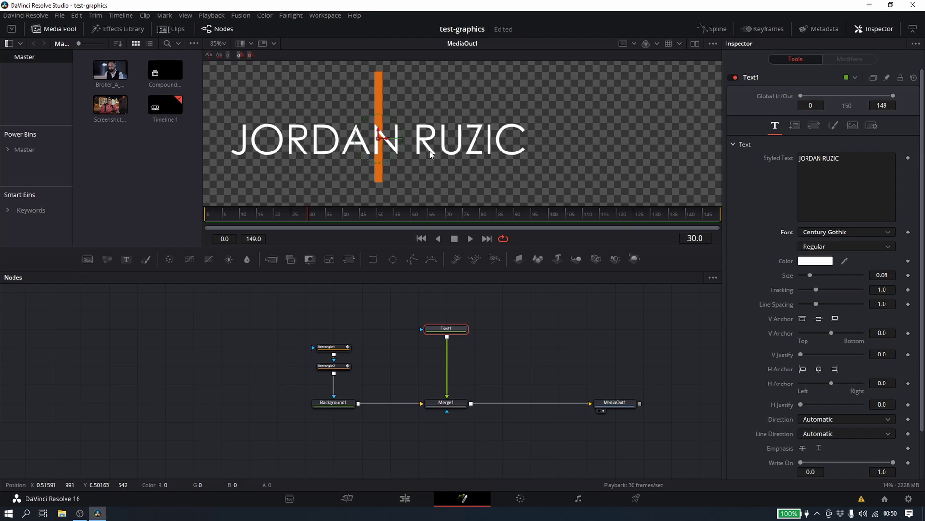
{"action": "scroll", "coordinate": [386, 162], "scroll_direction": "down", "scroll_amount": 3}
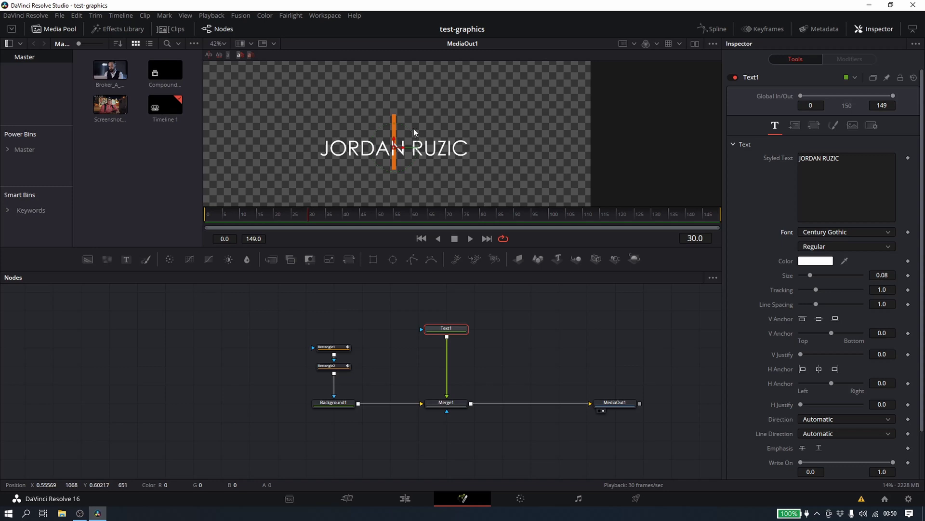
{"action": "left_click_drag", "start_coordinate": [400, 146], "coordinate": [477, 123]}
{"action": "key", "text": "ctrl+s"}
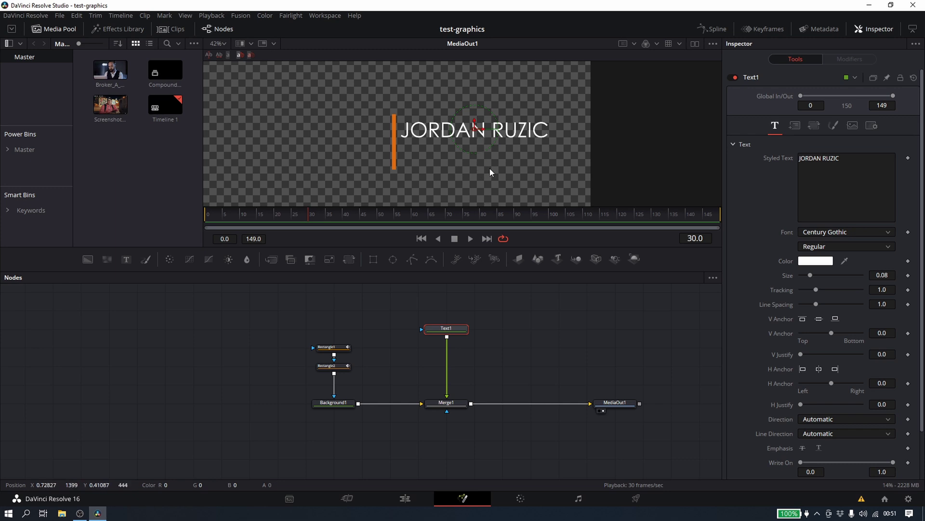
Attach a rectangle mask to Text1, slide it right of the bar, set height 0.291, and save
{"action": "left_click", "coordinate": [375, 261]}
{"action": "left_click", "coordinate": [448, 331]}
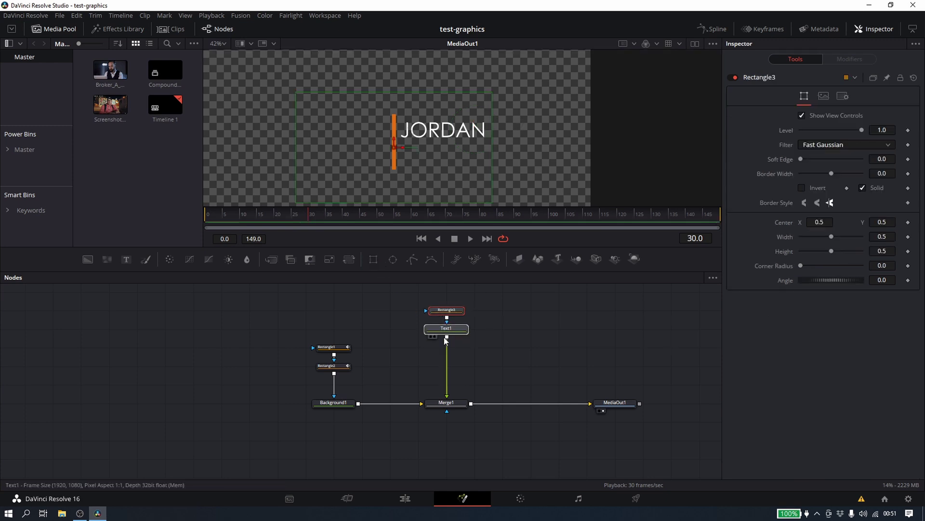
{"action": "left_click_drag", "start_coordinate": [447, 310], "coordinate": [447, 329]}
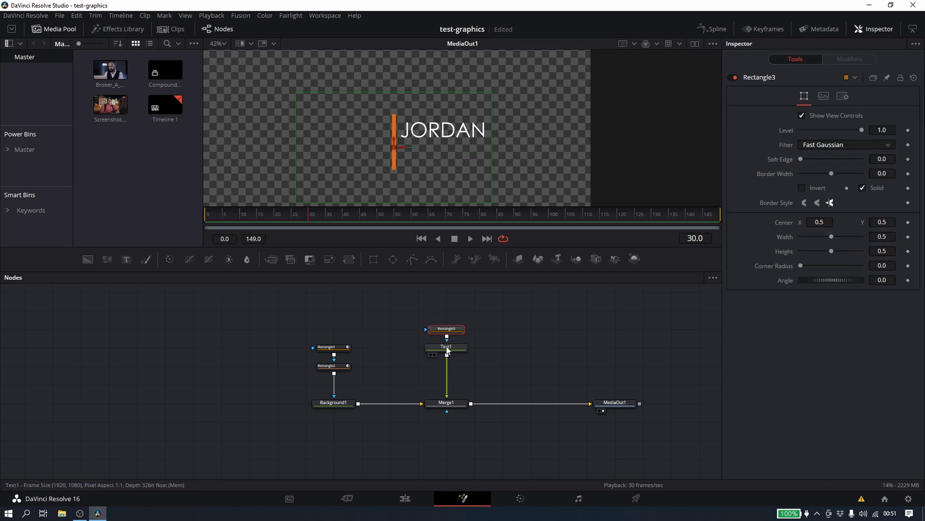
{"action": "left_click_drag", "start_coordinate": [403, 152], "coordinate": [502, 140]}
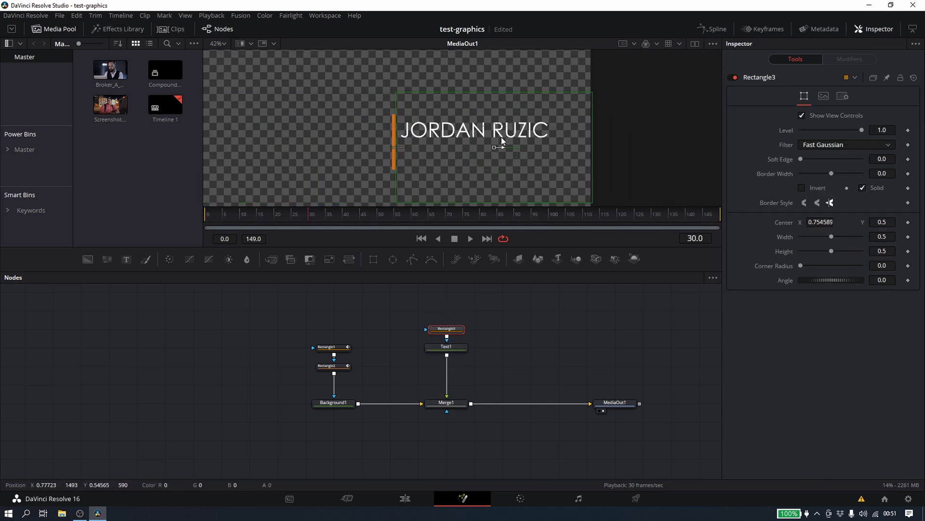
{"action": "scroll", "coordinate": [406, 143], "scroll_direction": "up", "scroll_amount": 5}
{"action": "scroll", "coordinate": [547, 151], "scroll_direction": "down", "scroll_amount": 3}
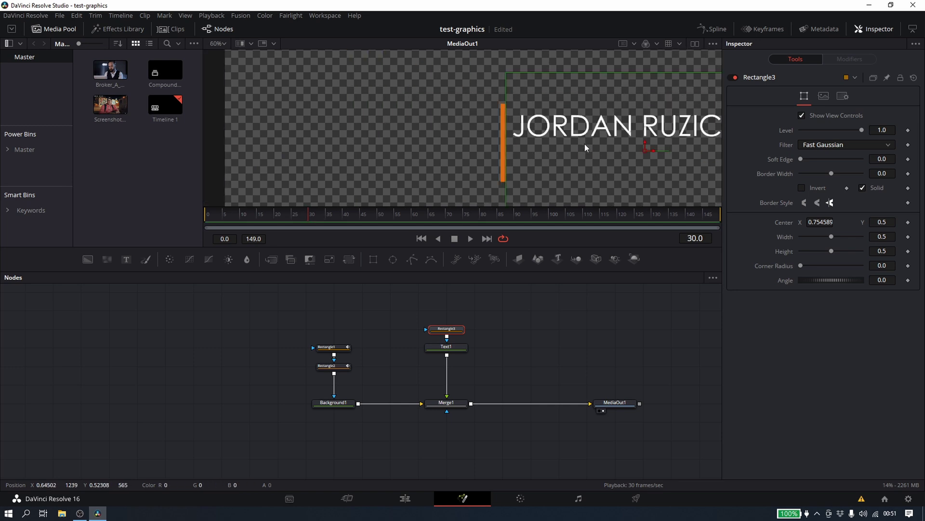
{"action": "left_click_drag", "start_coordinate": [832, 251], "coordinate": [817, 240]}
{"action": "left_click_drag", "start_coordinate": [612, 153], "coordinate": [631, 145]}
{"action": "key", "text": "ctrl+s"}
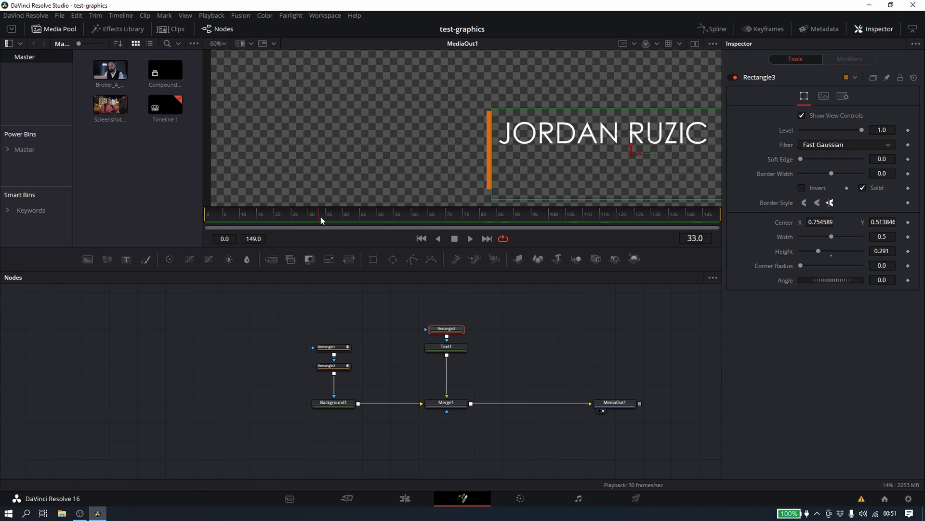
Keyframe the mask's Center at frame 60, then test and undo a leftward move
{"action": "left_click", "coordinate": [908, 223]}
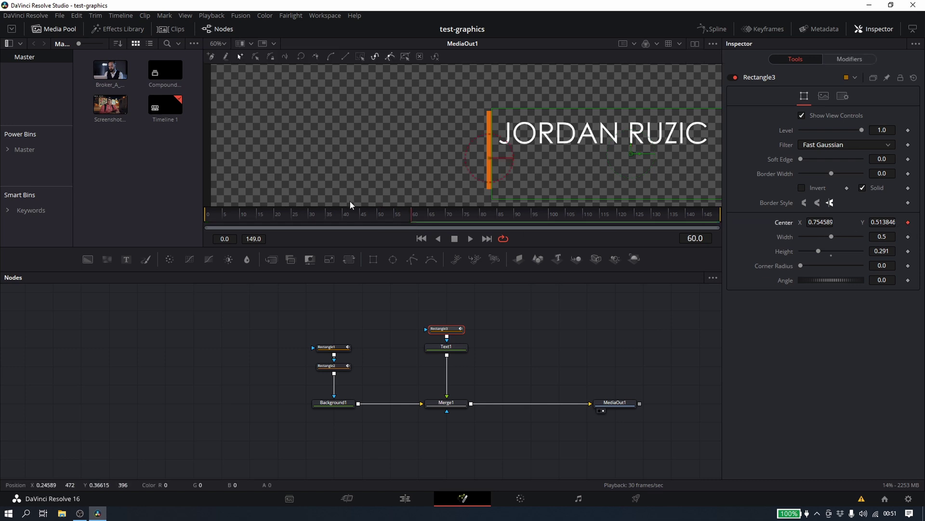
{"action": "left_click_drag", "start_coordinate": [410, 214], "coordinate": [318, 219]}
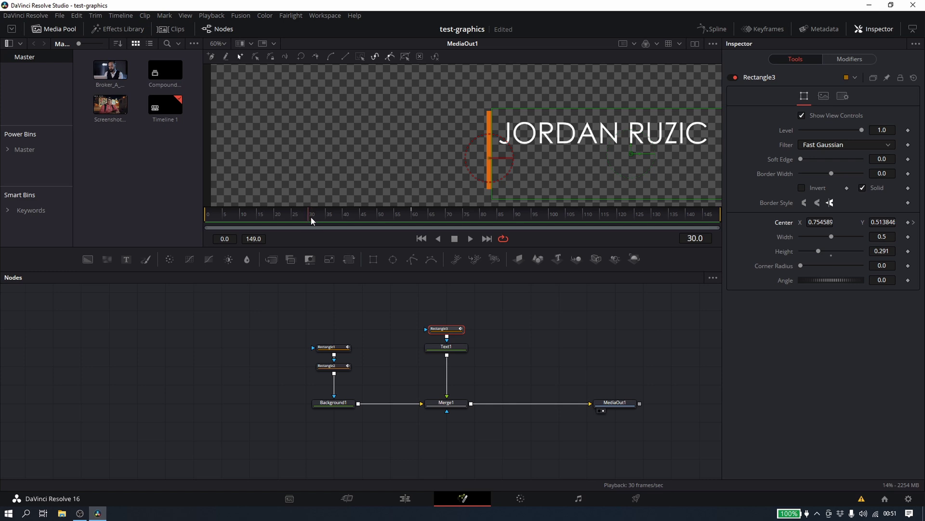
{"action": "left_click_drag", "start_coordinate": [640, 152], "coordinate": [525, 153]}
{"action": "key", "text": "ctrl+z"}
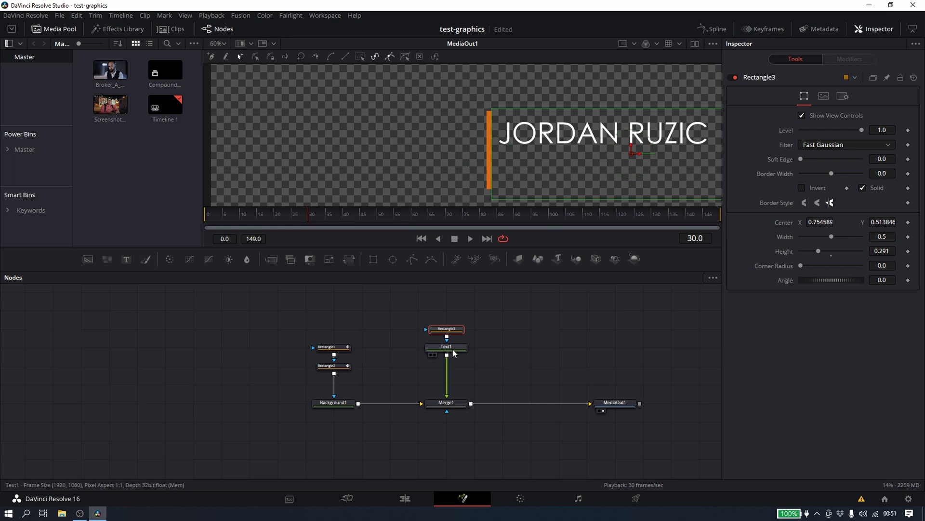
Set keyframes on Text1's Layout Center, including one at frame 60
{"action": "left_click", "coordinate": [456, 353]}
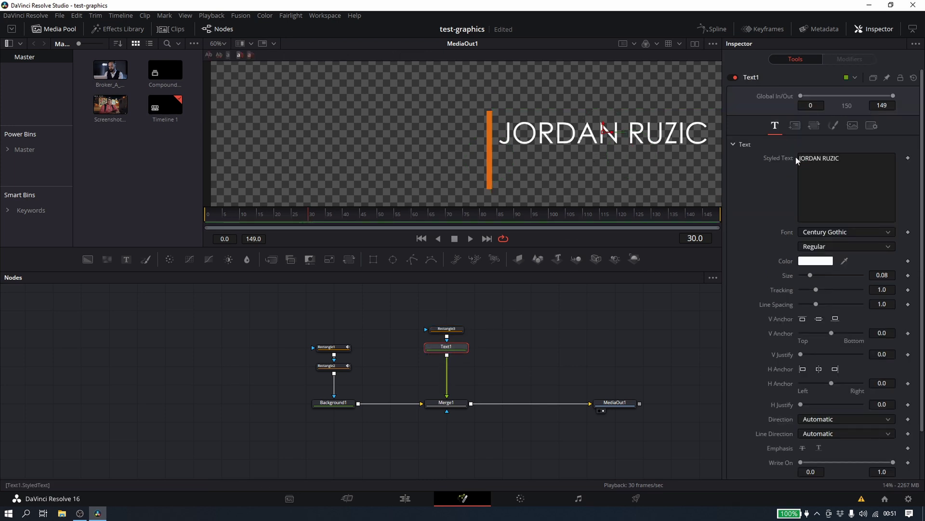
{"action": "left_click", "coordinate": [795, 126]}
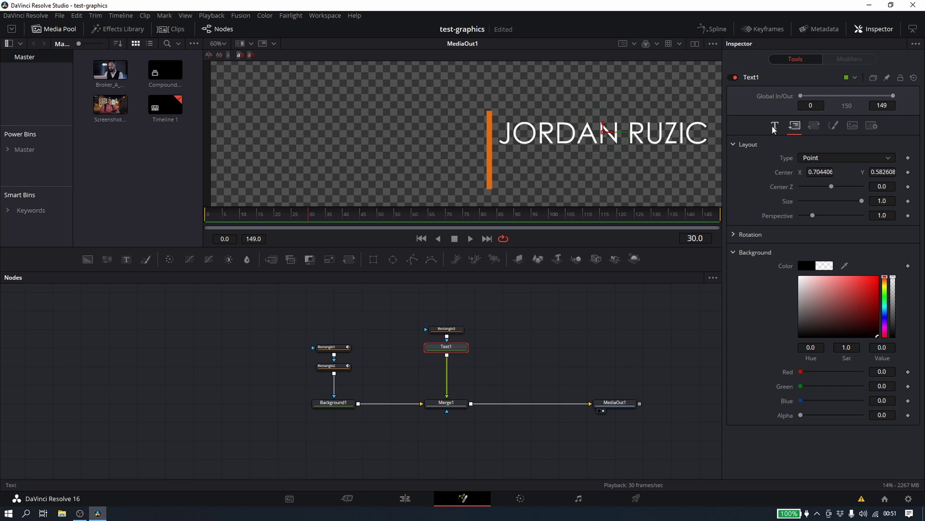
{"action": "left_click", "coordinate": [908, 172]}
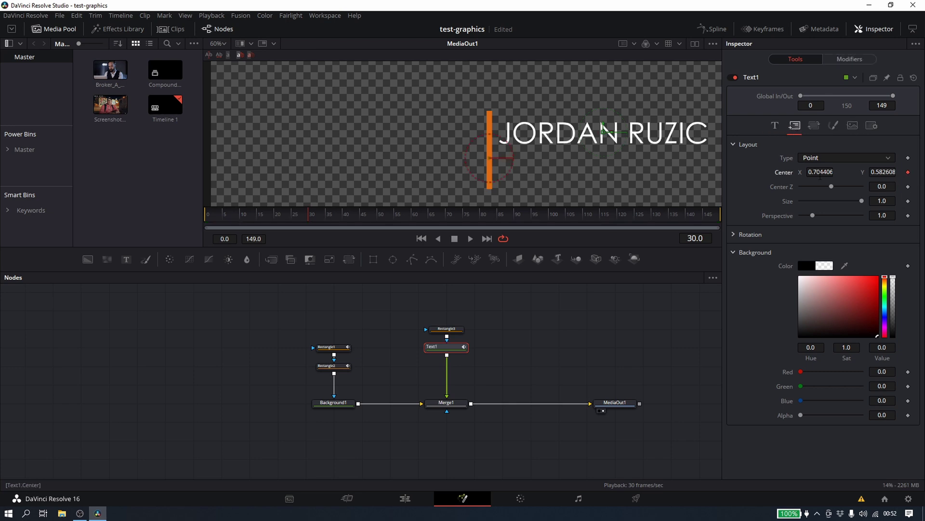
{"action": "right_click", "coordinate": [781, 172]}
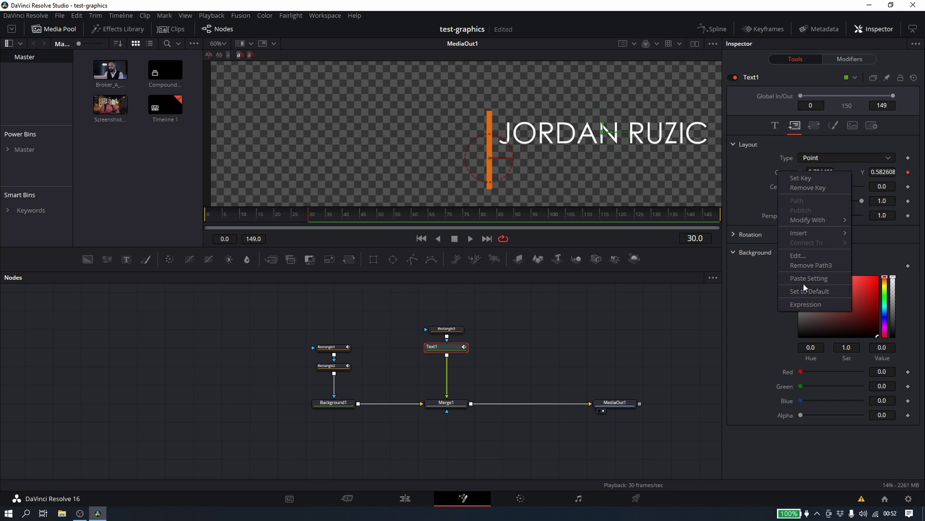
{"action": "left_click", "coordinate": [782, 178]}
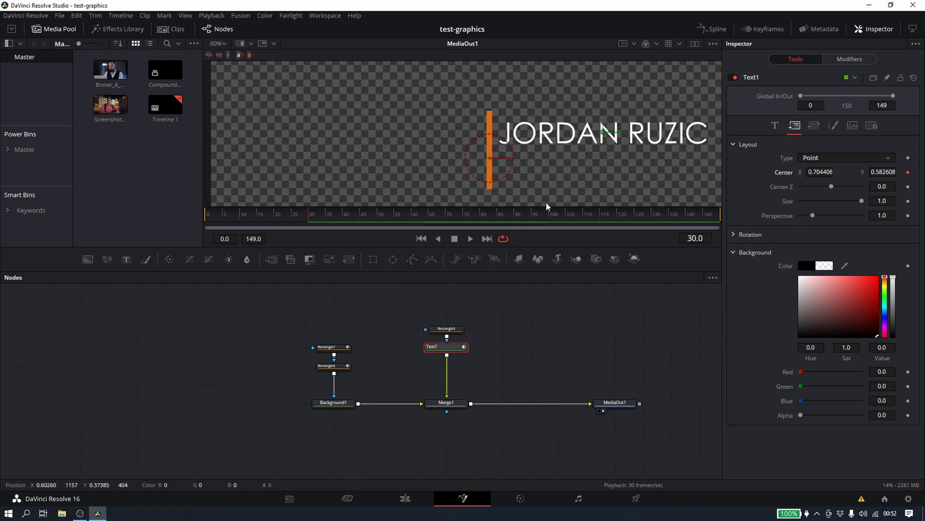
{"action": "left_click_drag", "start_coordinate": [320, 219], "coordinate": [420, 221]}
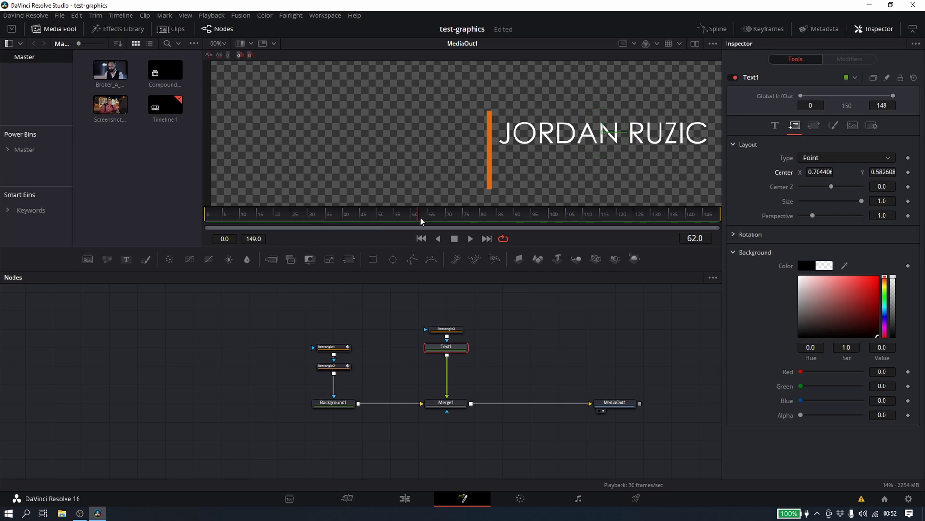
{"action": "left_click", "coordinate": [908, 172]}
Move the name behind the bar at frame 30 (X 0.311332) and play back the slide
{"action": "left_click_drag", "start_coordinate": [496, 221], "coordinate": [315, 215]}
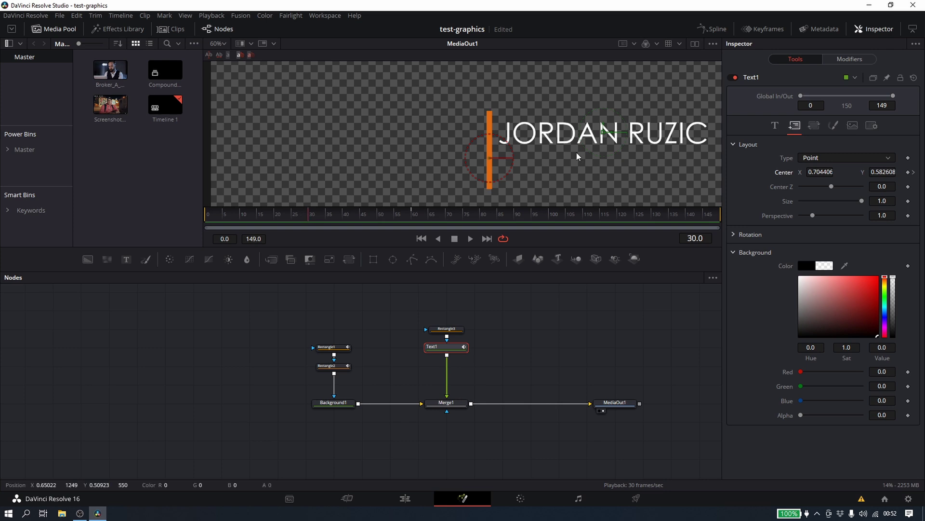
{"action": "left_click_drag", "start_coordinate": [613, 134], "coordinate": [385, 131]}
{"action": "key", "text": "Home"}
{"action": "key", "text": "space"}
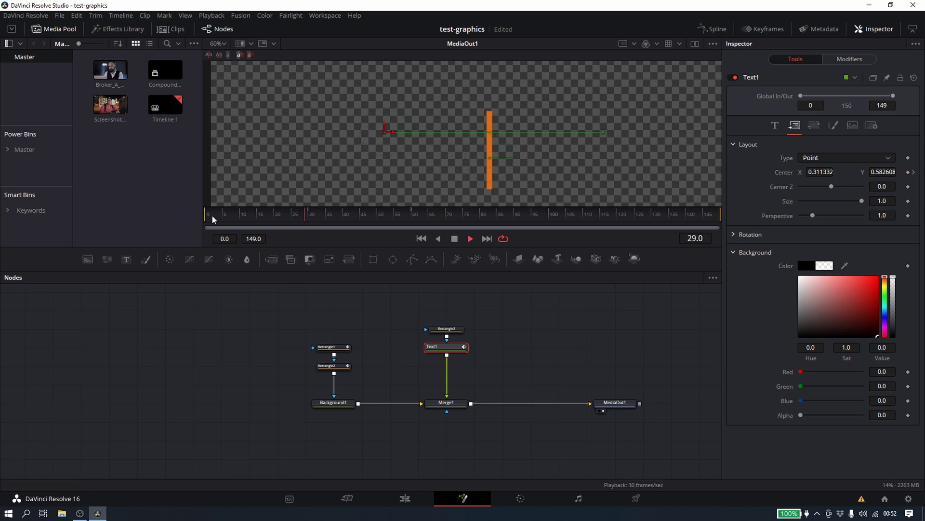
{"action": "left_click_drag", "start_coordinate": [392, 216], "coordinate": [314, 221]}
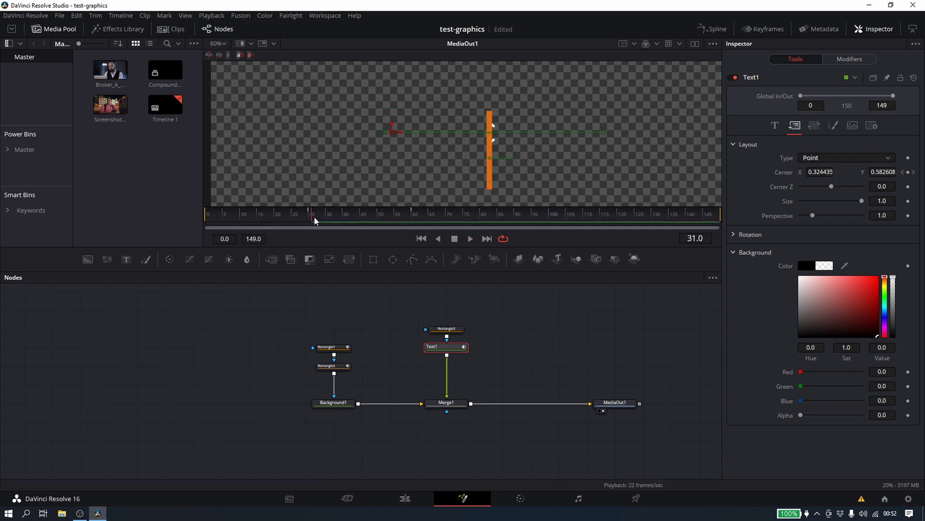
In the Spline editor, hide Rectangle2, fit the Displacement curve, and smooth all keyframes
{"action": "left_click", "coordinate": [710, 31]}
{"action": "left_click", "coordinate": [343, 337]}
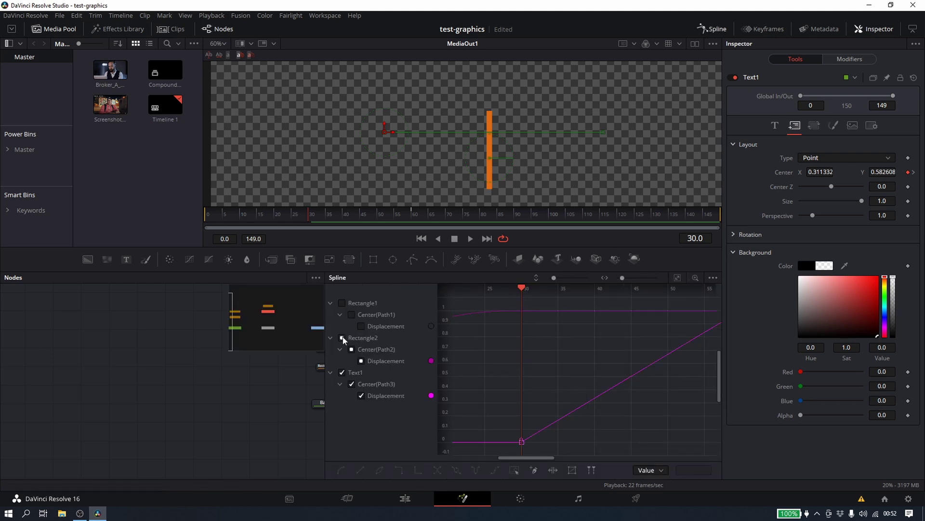
{"action": "left_click", "coordinate": [678, 279]}
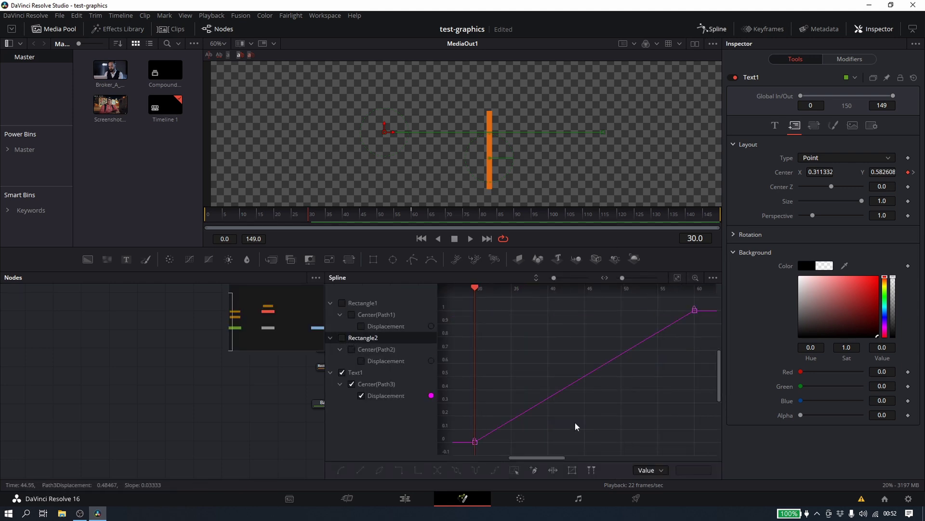
{"action": "key", "text": "ctrl+a"}
{"action": "key", "text": "shift+s"}
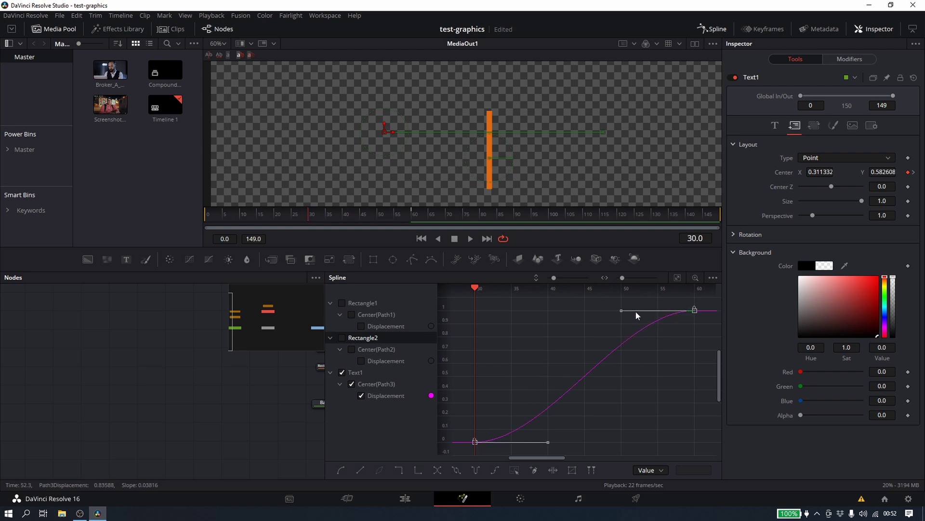
Lengthen the tangents at frames 60 and 30 for stronger easing, preview, and close Spline
{"action": "left_click_drag", "start_coordinate": [623, 311], "coordinate": [486, 322]}
{"action": "left_click", "coordinate": [694, 309]}
{"action": "mouse_move", "coordinate": [618, 315]}
{"action": "left_mouse_down"}
{"action": "mouse_move", "coordinate": [472, 312]}
{"action": "mouse_move", "coordinate": [569, 293]}
{"action": "mouse_move", "coordinate": [622, 299]}
{"action": "left_mouse_up"}
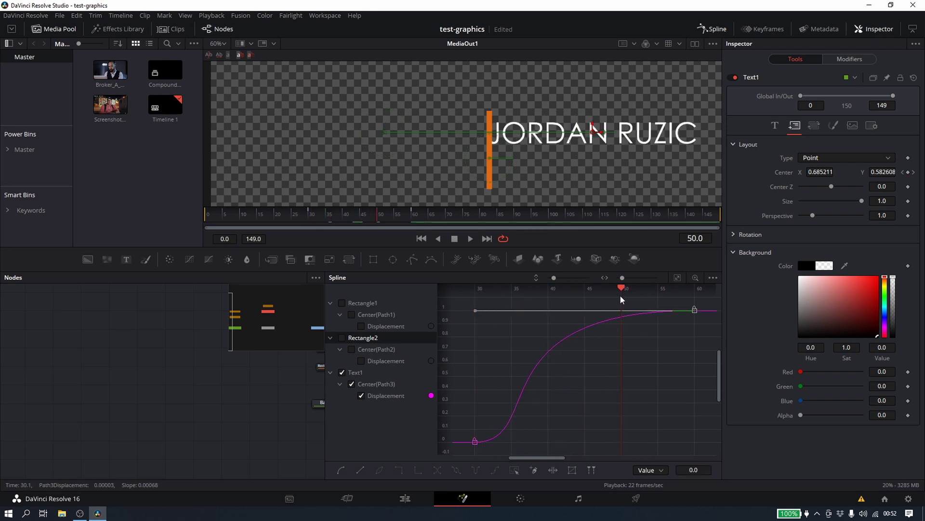
{"action": "left_click", "coordinate": [475, 441]}
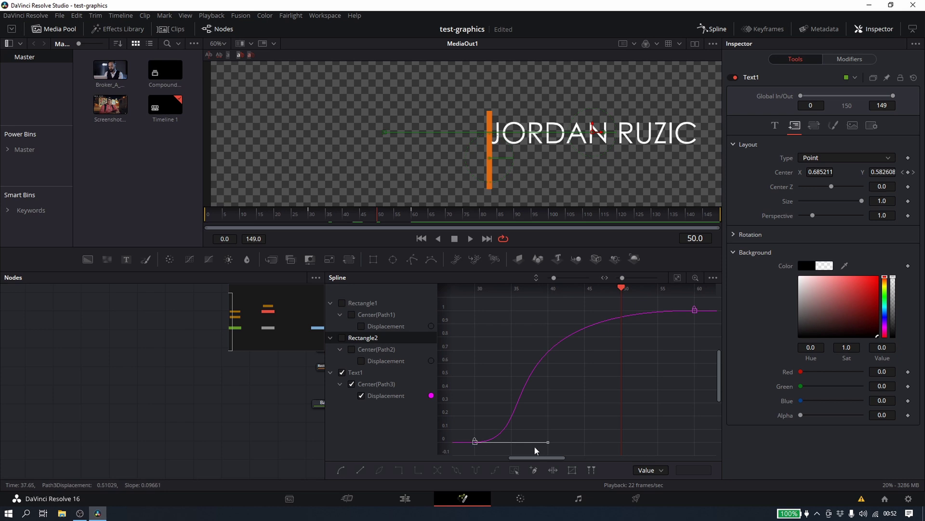
{"action": "left_click_drag", "start_coordinate": [547, 443], "coordinate": [620, 442]}
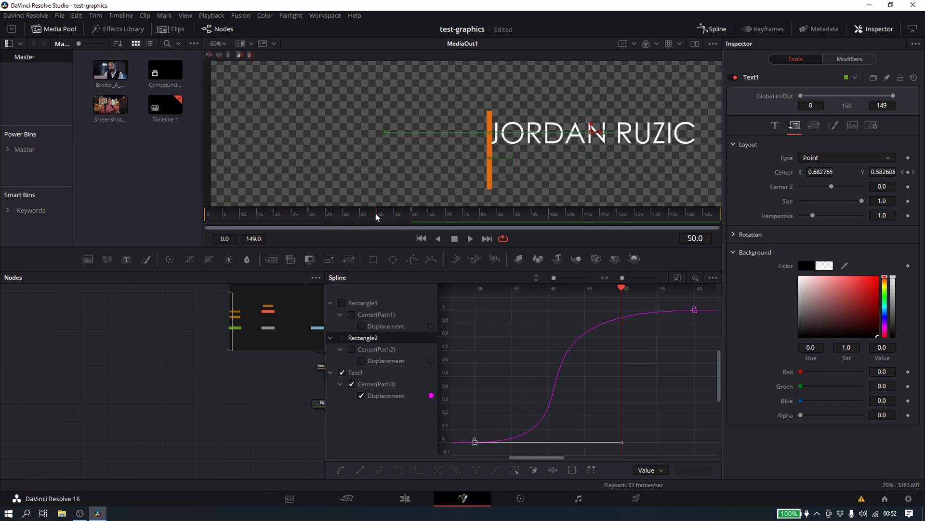
{"action": "left_click_drag", "start_coordinate": [378, 217], "coordinate": [208, 216]}
{"action": "key", "text": "space"}
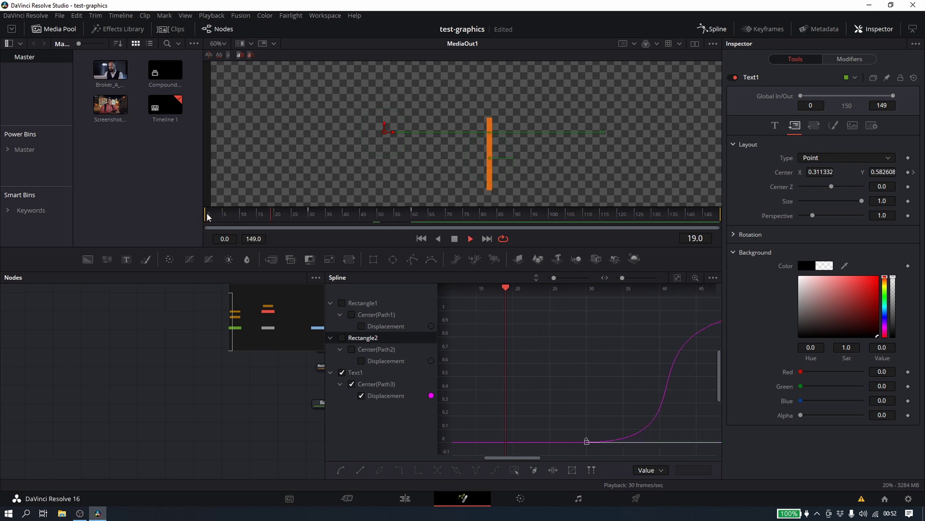
{"action": "key", "text": "space"}
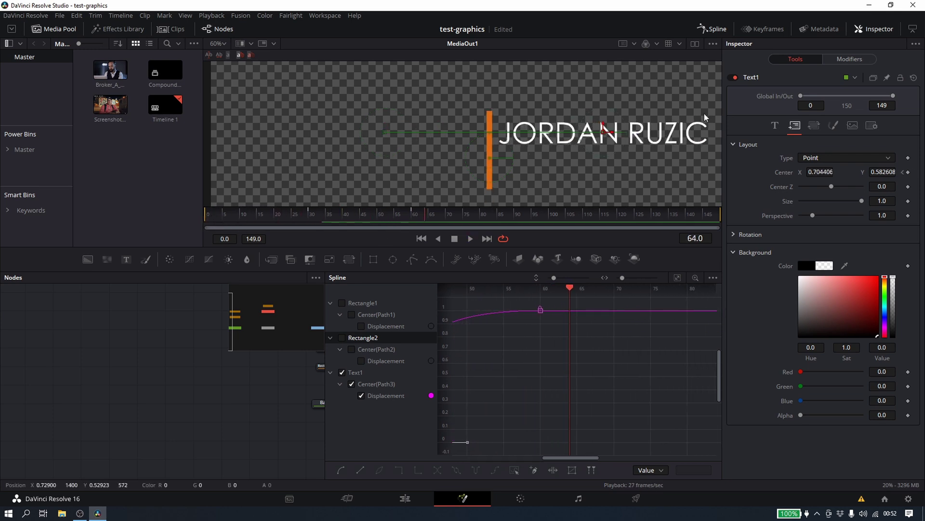
{"action": "left_click", "coordinate": [713, 29]}
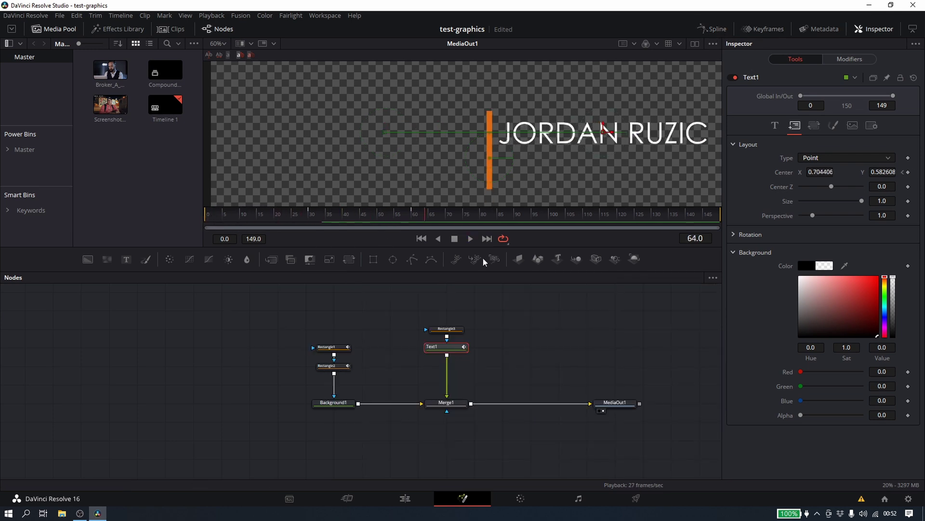
Insert a Merge2 node after Merge1, ahead of MediaOut1, and shift it right in the graph
{"action": "left_click", "coordinate": [448, 403]}
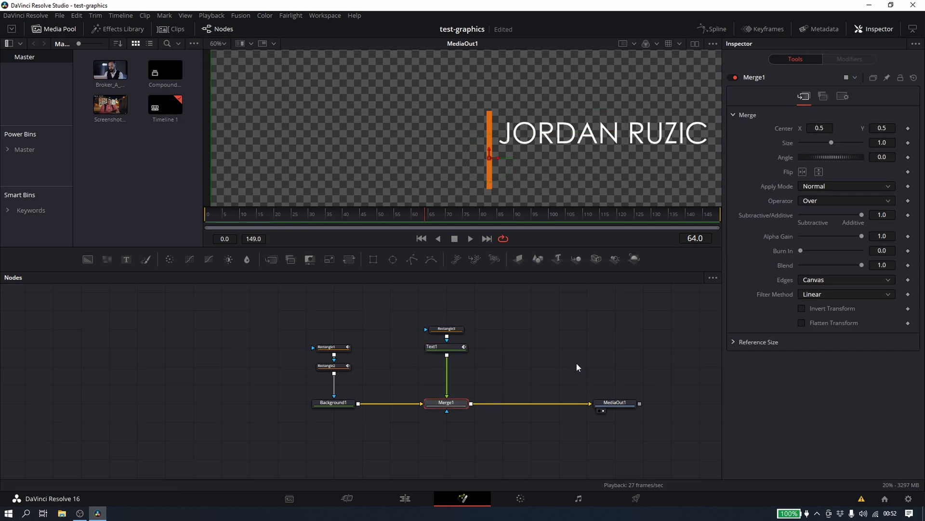
{"action": "key", "text": "shift+space"}
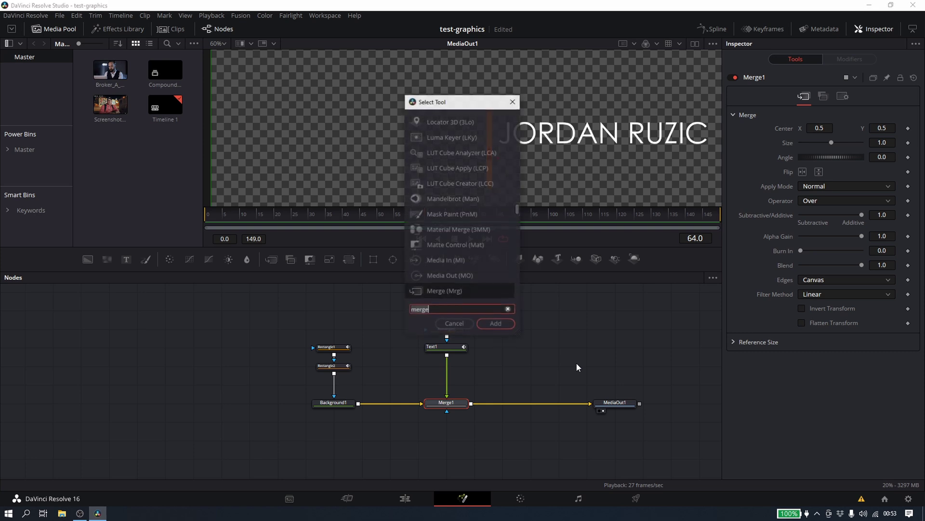
{"action": "type", "text": "MERGE"}
{"action": "key", "text": "Return"}
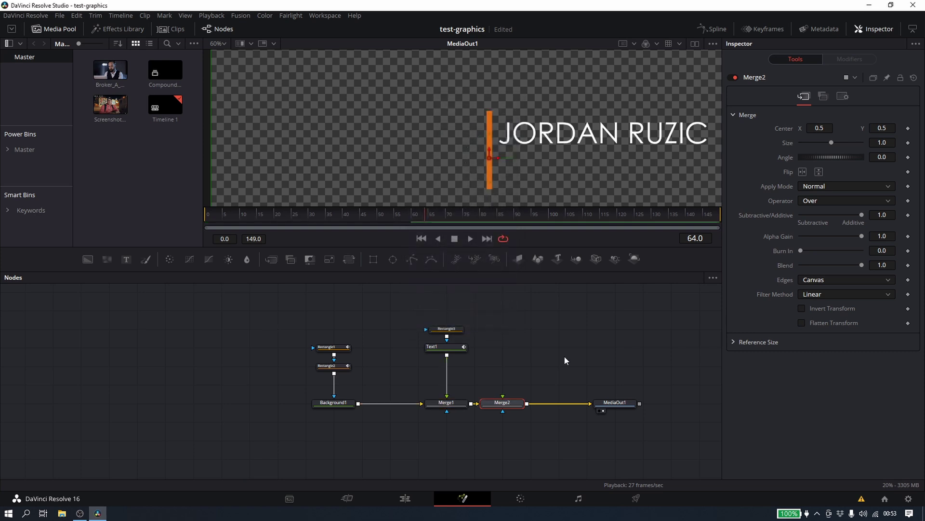
{"action": "left_click_drag", "start_coordinate": [486, 407], "coordinate": [517, 409]}
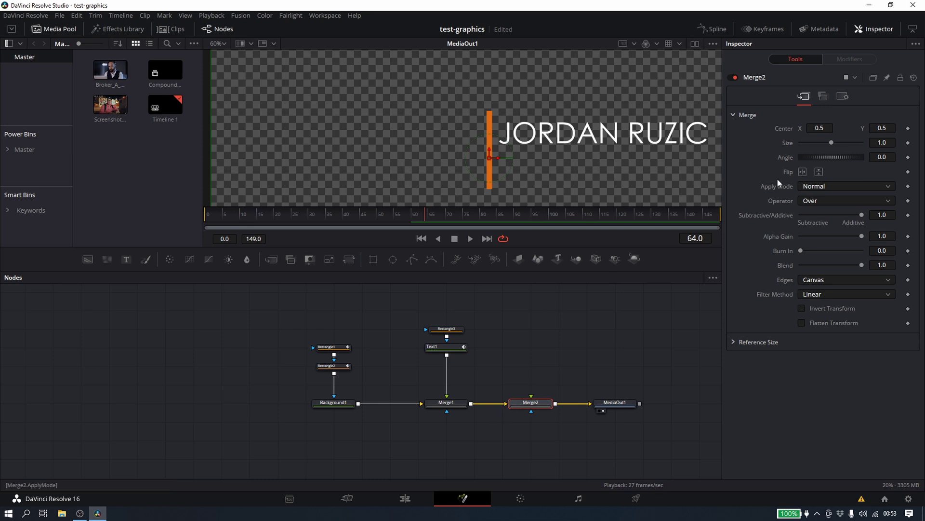
{"action": "left_click", "coordinate": [563, 355]}
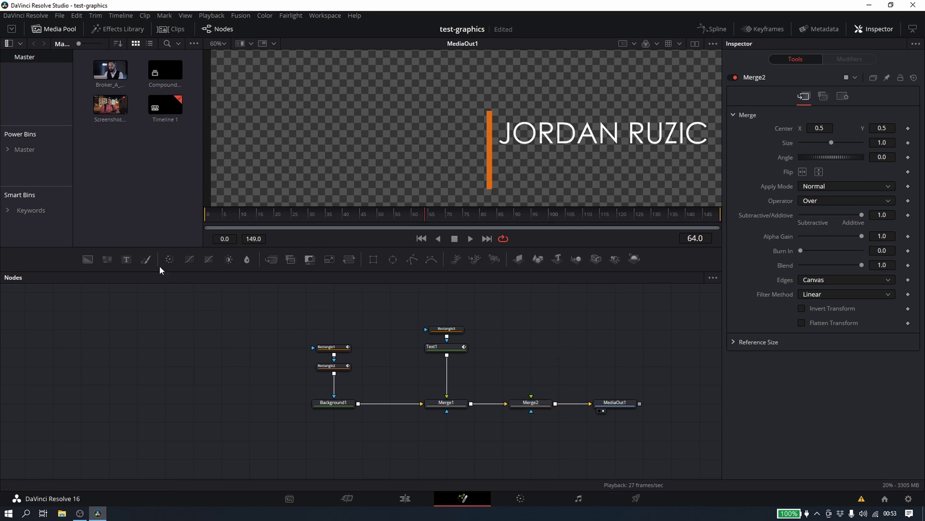
Add Text+ as Text2 feeding Merge2's foreground, with styled text 'ALL AROUND GUY'
{"action": "key", "text": "shift+space"}
{"action": "type", "text": "TEXT"}
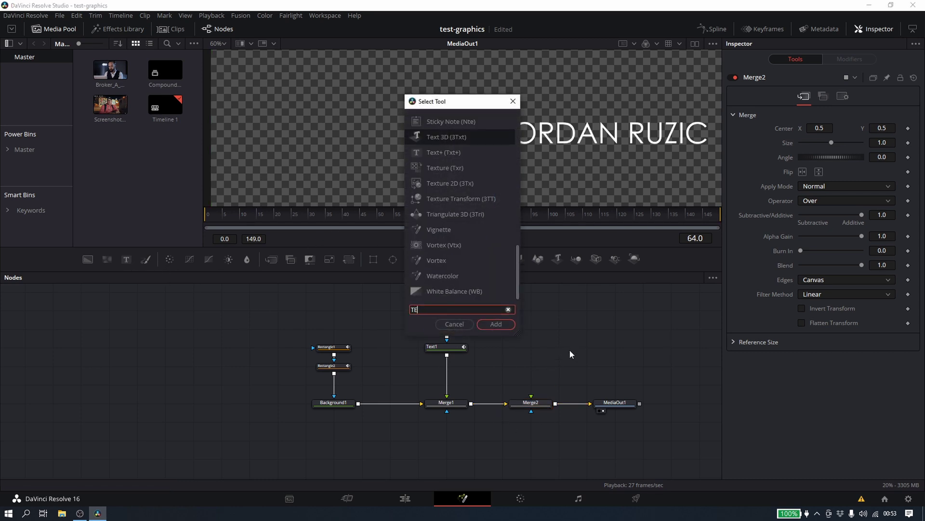
{"action": "key", "text": "Down"}
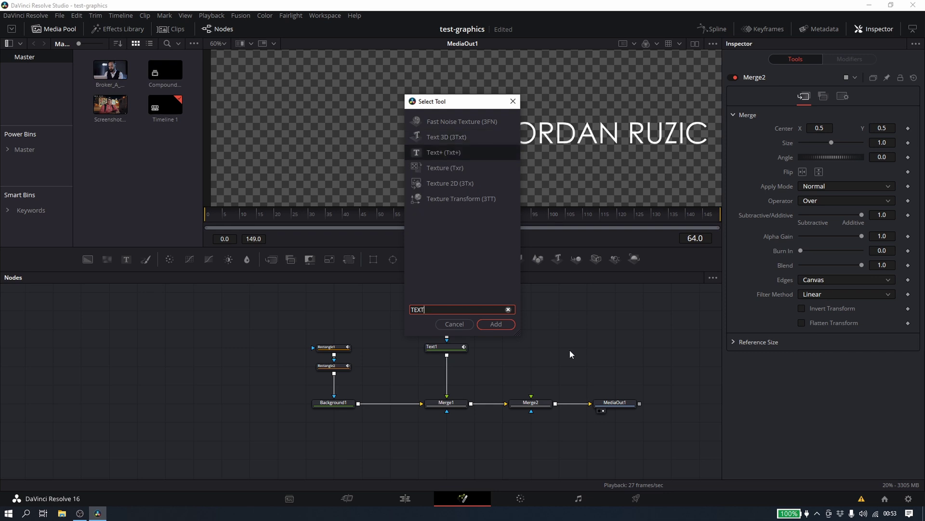
{"action": "key", "text": "Return"}
{"action": "left_click_drag", "start_coordinate": [556, 347], "coordinate": [531, 395]}
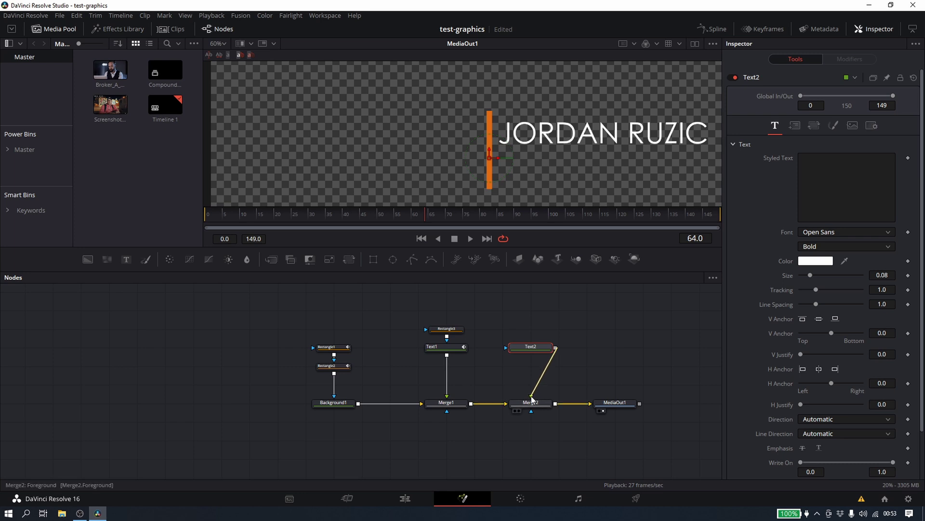
{"action": "left_click_drag", "start_coordinate": [532, 347], "coordinate": [533, 364]}
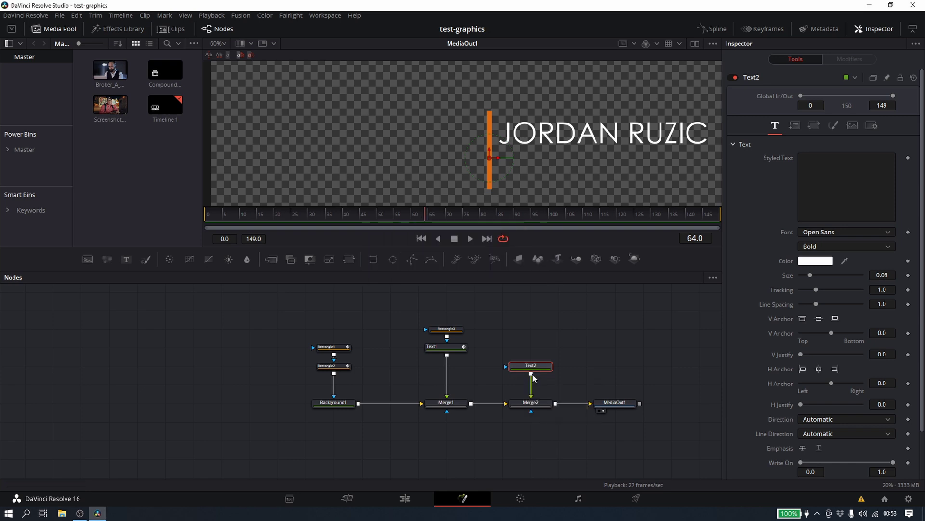
{"action": "left_click", "coordinate": [856, 171]}
{"action": "type", "text": "AL"}
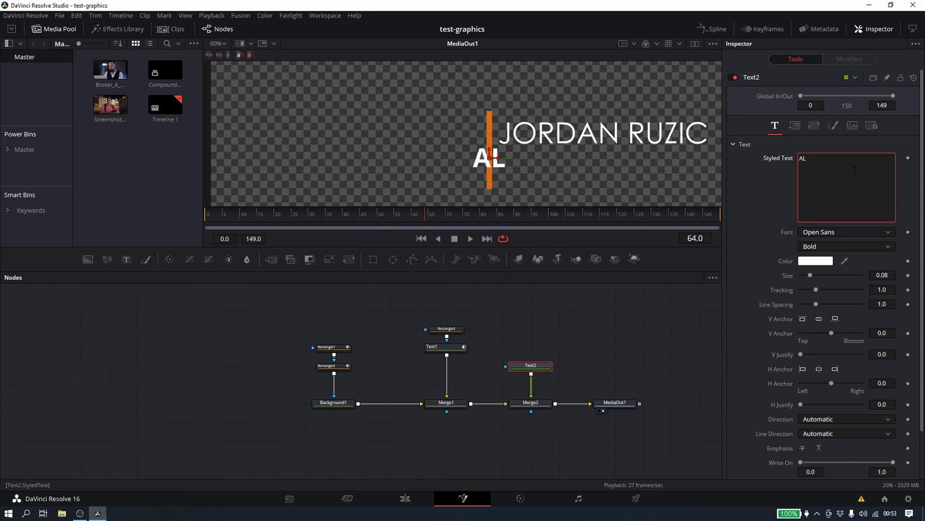
{"action": "type", "text": "L AROUND GUY"}
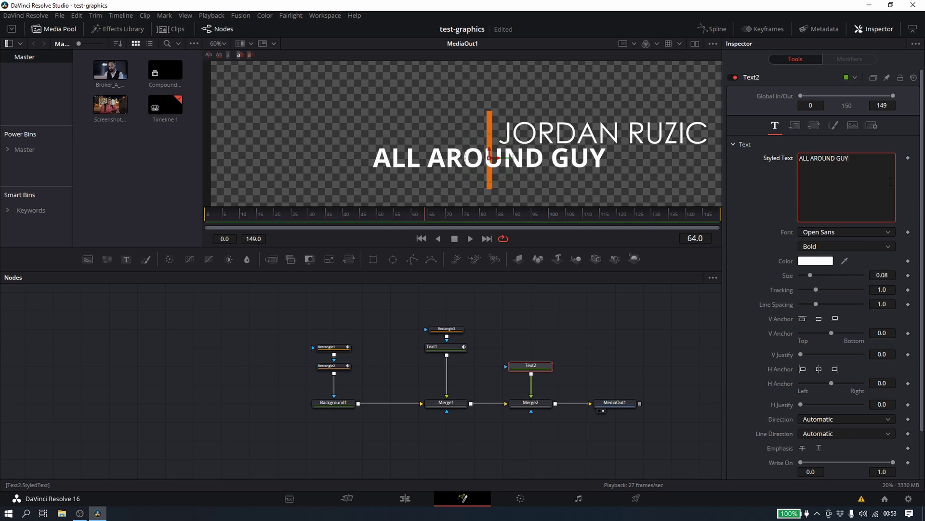
Set the subtitle's font to Montserrat with the Thin weight
{"action": "left_click", "coordinate": [844, 234]}
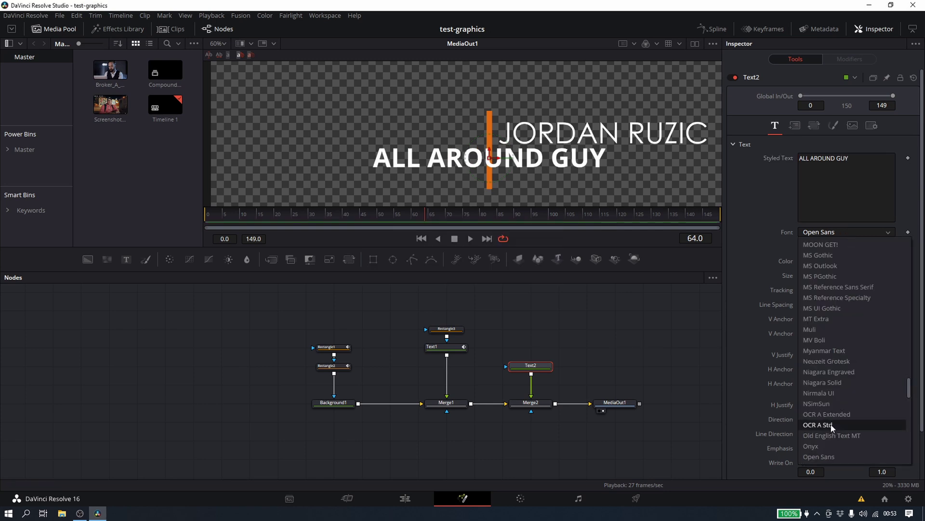
{"action": "scroll", "coordinate": [846, 408], "scroll_direction": "down", "scroll_amount": 10}
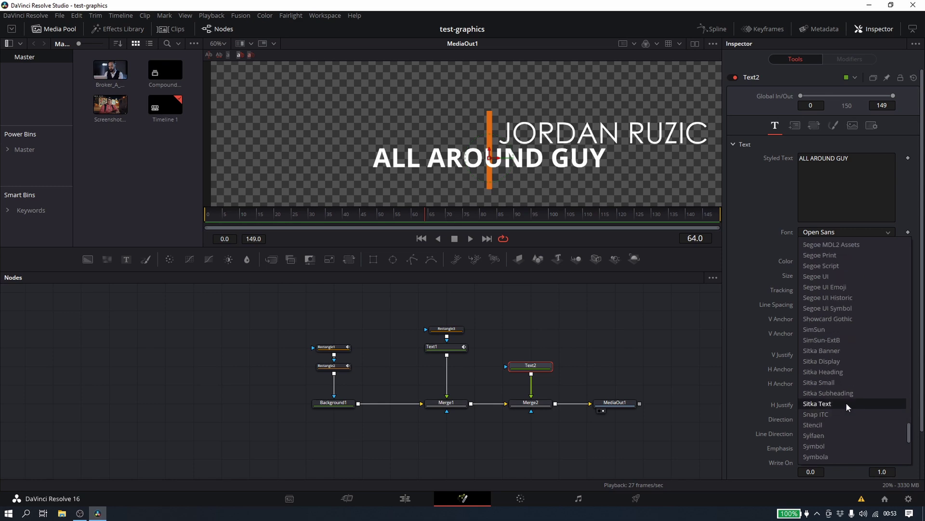
{"action": "scroll", "coordinate": [844, 398], "scroll_direction": "up", "scroll_amount": 15}
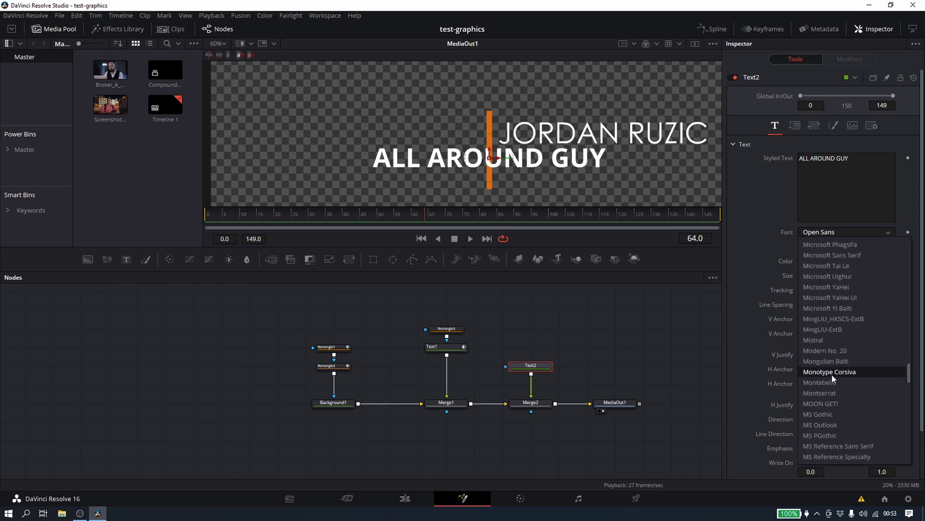
{"action": "scroll", "coordinate": [835, 375], "scroll_direction": "up", "scroll_amount": 1}
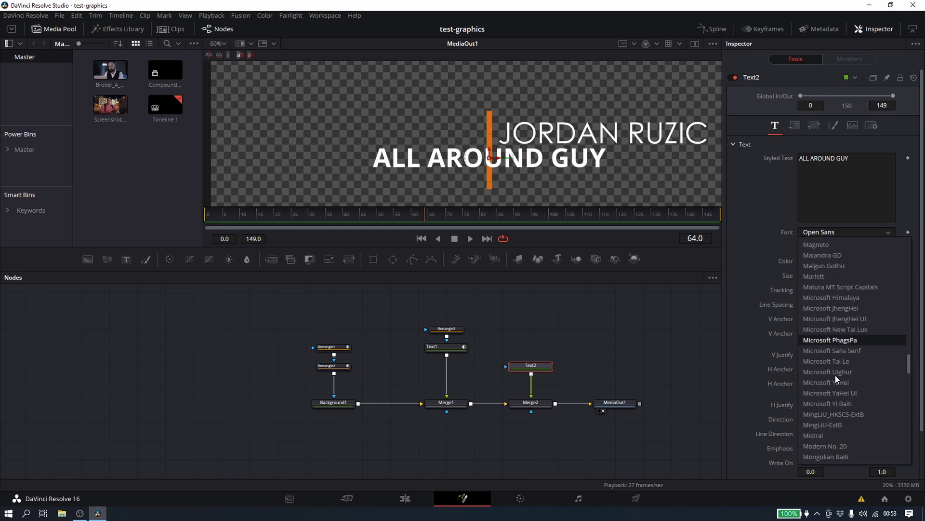
{"action": "scroll", "coordinate": [843, 322], "scroll_direction": "down", "scroll_amount": 2}
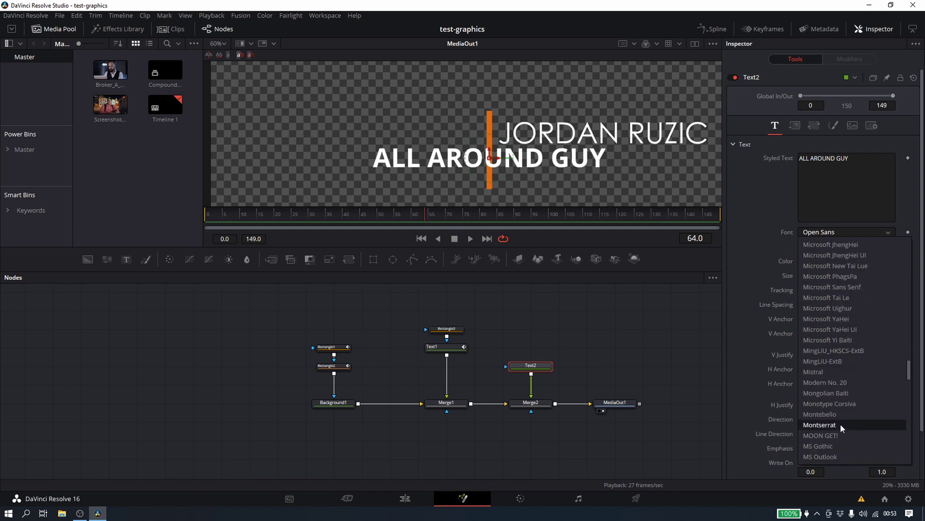
{"action": "left_click", "coordinate": [840, 423]}
{"action": "left_click", "coordinate": [837, 248]}
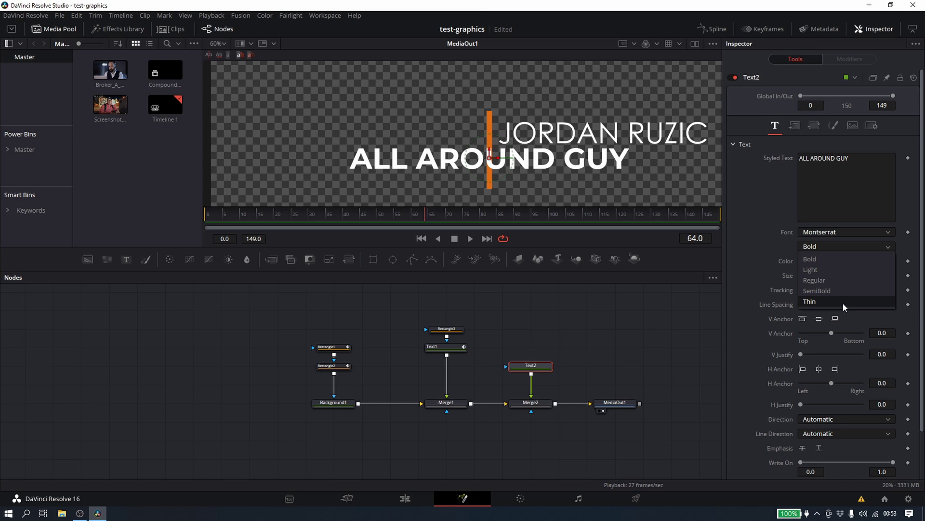
{"action": "left_click", "coordinate": [843, 302]}
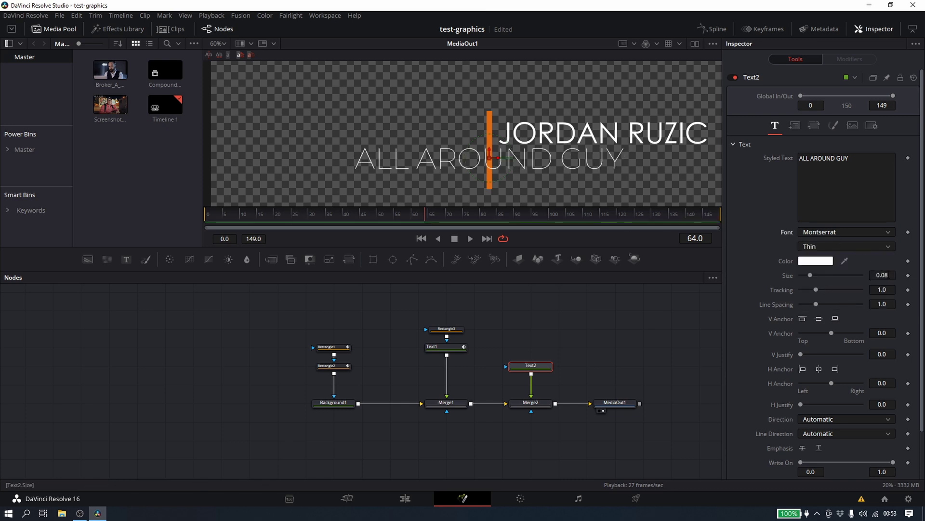
Give the subtitle size 0.05 and place it under the name beside the orange bar
{"action": "type", "text": "0.03"}
{"action": "key", "text": "Tab"}
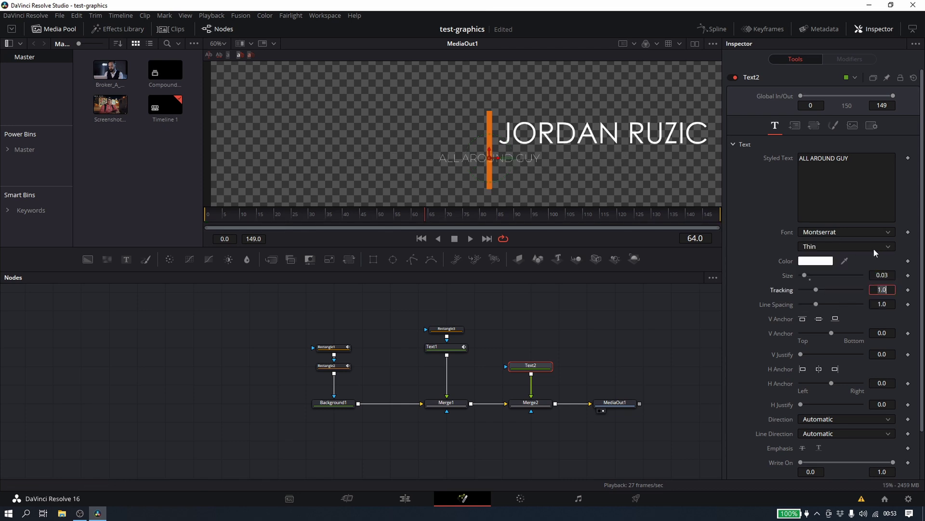
{"action": "left_click", "coordinate": [890, 274]}
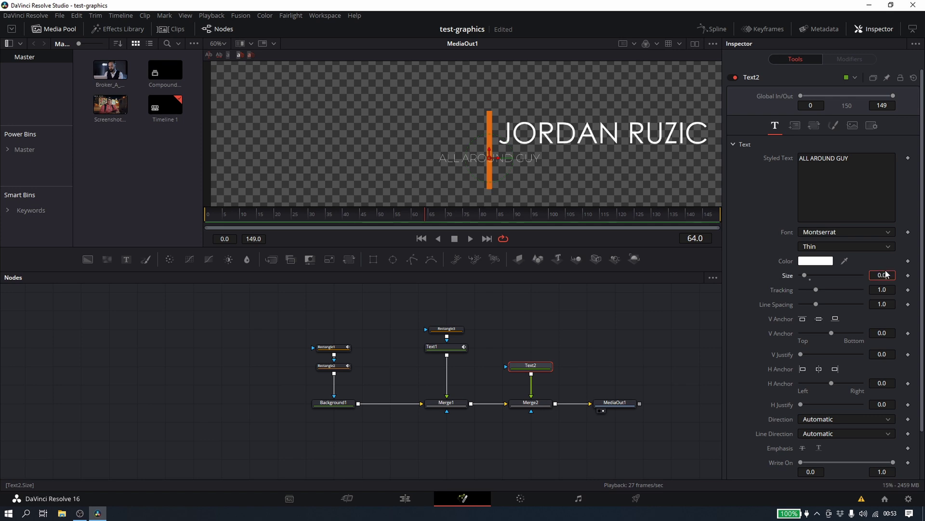
{"action": "key", "text": "Tab"}
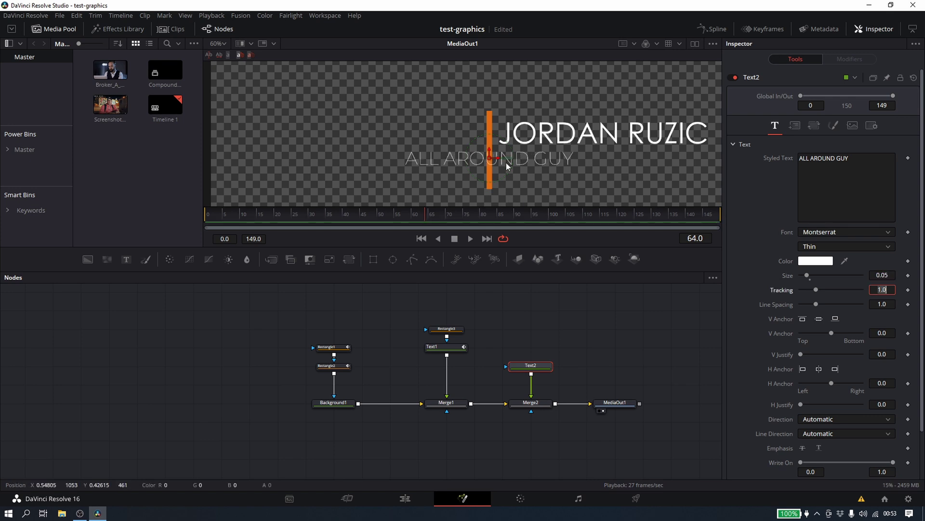
{"action": "left_click_drag", "start_coordinate": [500, 161], "coordinate": [587, 159]}
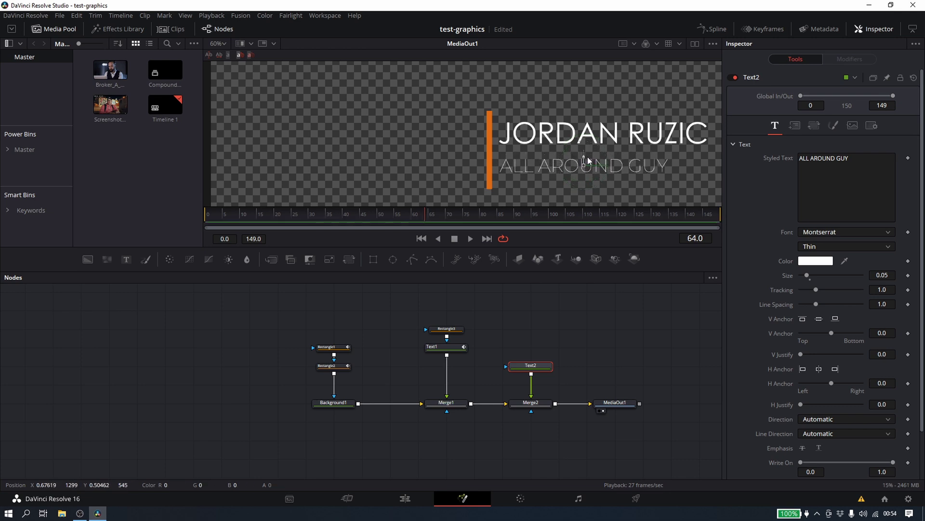
Save, play the title animation from frame 0, then inspect the Text1 and Text2 nodes
{"action": "key", "text": "ctrl+s"}
{"action": "left_click_drag", "start_coordinate": [263, 212], "coordinate": [210, 207]}
{"action": "key", "text": "space"}
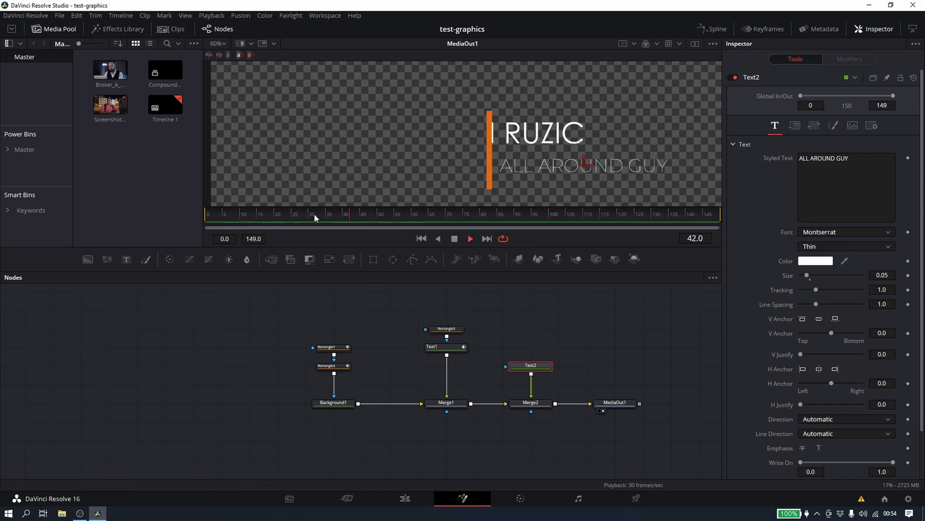
{"action": "key", "text": "space"}
{"action": "left_click_drag", "start_coordinate": [396, 212], "coordinate": [378, 219]}
{"action": "left_click", "coordinate": [441, 341]}
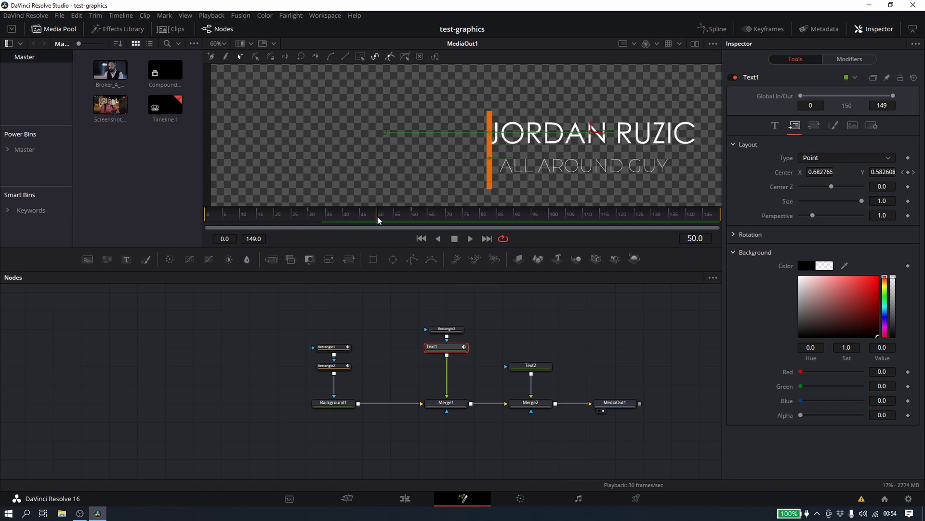
{"action": "left_click", "coordinate": [530, 367]}
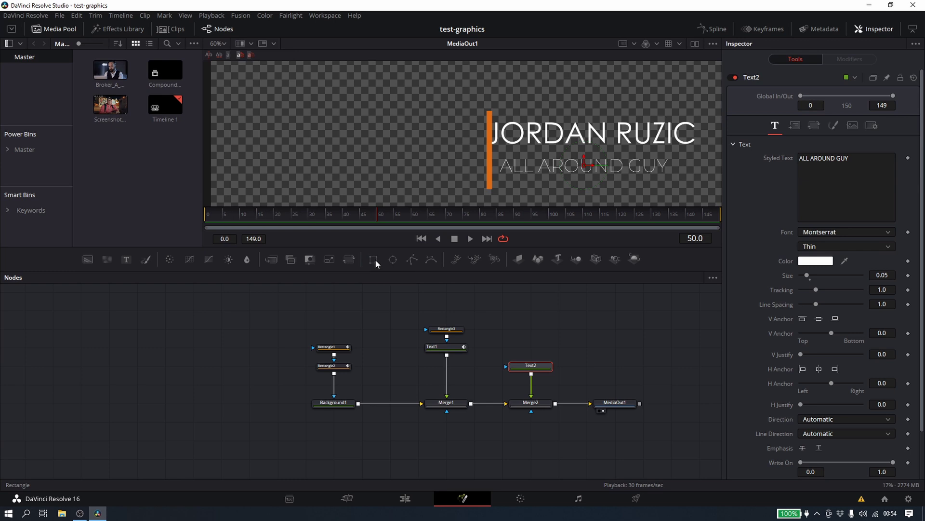
Add a Rectangle4 mask to Text2 and shift it right so the full subtitle shows
{"action": "left_click", "coordinate": [374, 260]}
{"action": "left_click_drag", "start_coordinate": [540, 347], "coordinate": [540, 329]}
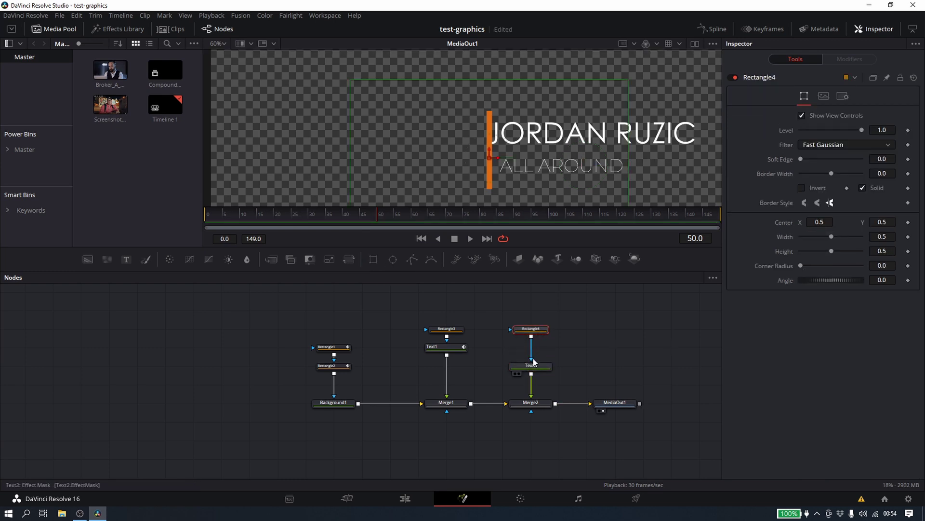
{"action": "left_click_drag", "start_coordinate": [495, 157], "coordinate": [642, 164]}
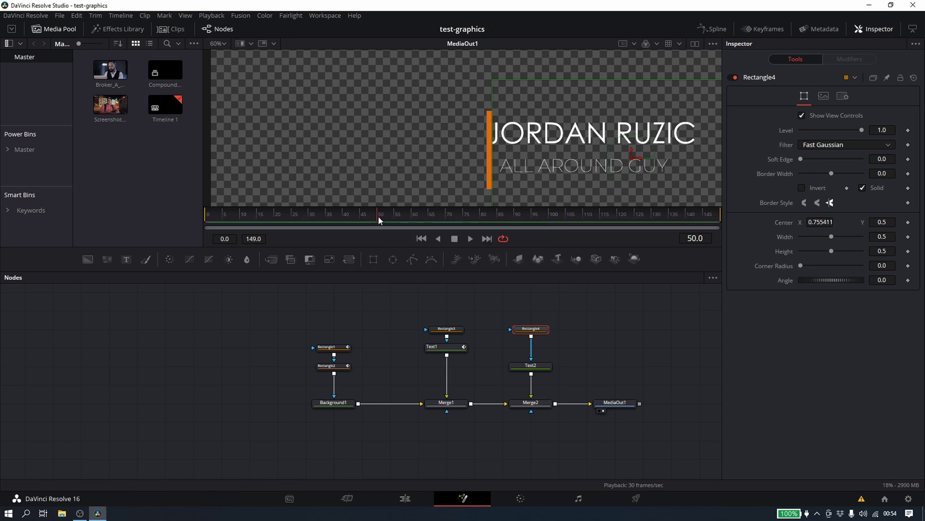
Keyframe the subtitle's Layout Center at frame 80
{"action": "left_click_drag", "start_coordinate": [375, 216], "coordinate": [484, 218]}
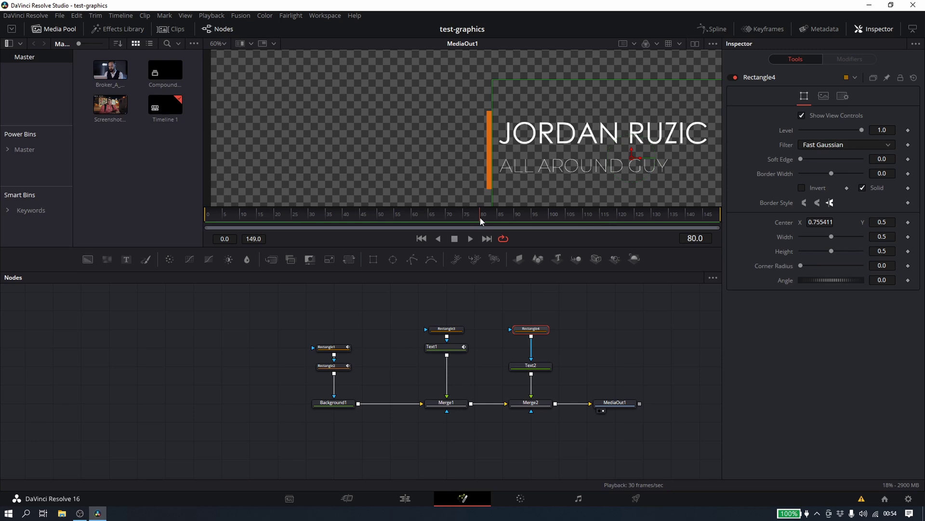
{"action": "left_click", "coordinate": [535, 366]}
{"action": "left_click", "coordinate": [793, 126]}
{"action": "left_click", "coordinate": [909, 172]}
Key Text2 behind the bar at frame 50 (X 0.351948), sliding out by 80, and show only its curves
{"action": "left_click_drag", "start_coordinate": [476, 222], "coordinate": [378, 222]}
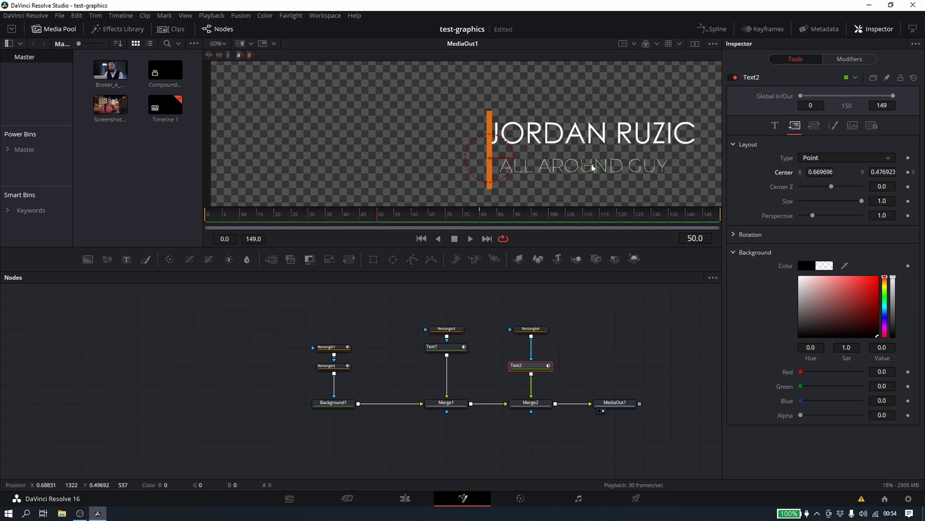
{"action": "left_click_drag", "start_coordinate": [592, 169], "coordinate": [426, 176]}
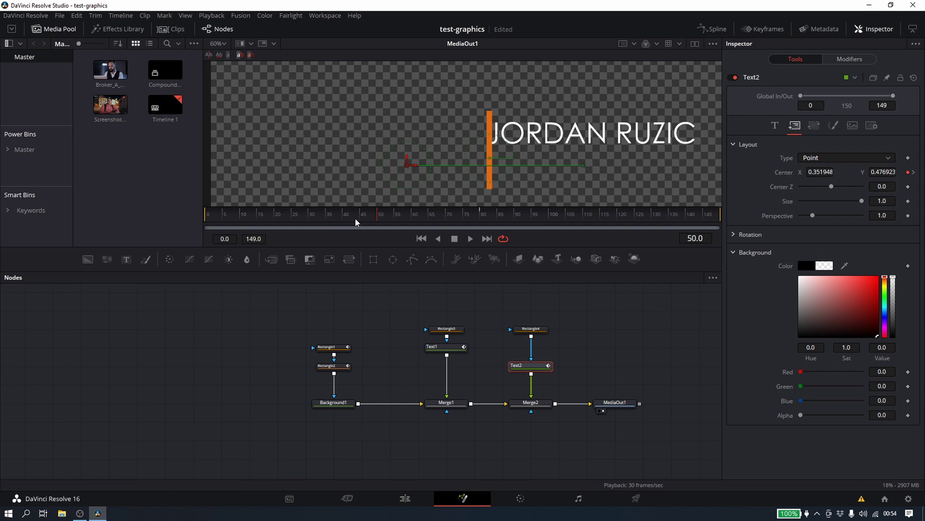
{"action": "left_click_drag", "start_coordinate": [359, 220], "coordinate": [480, 222]}
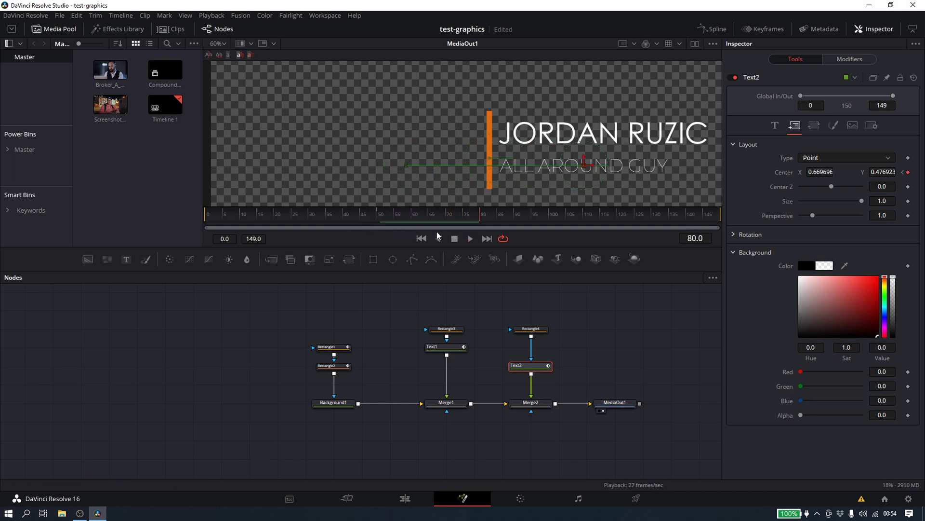
{"action": "left_click", "coordinate": [711, 28]}
{"action": "left_click", "coordinate": [342, 372]}
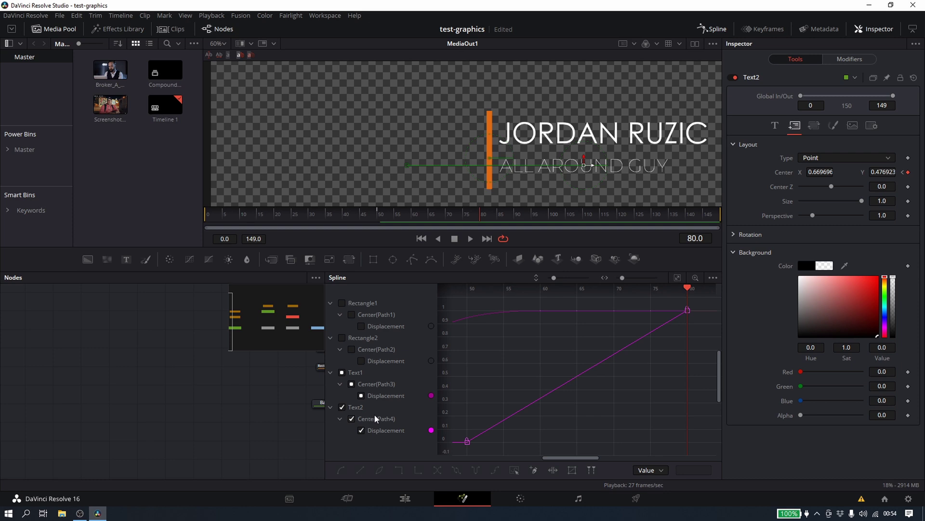
Smooth the subtitle's slide keyframes for ease in and out, with Text1's curves hidden
{"action": "left_click", "coordinate": [342, 372]}
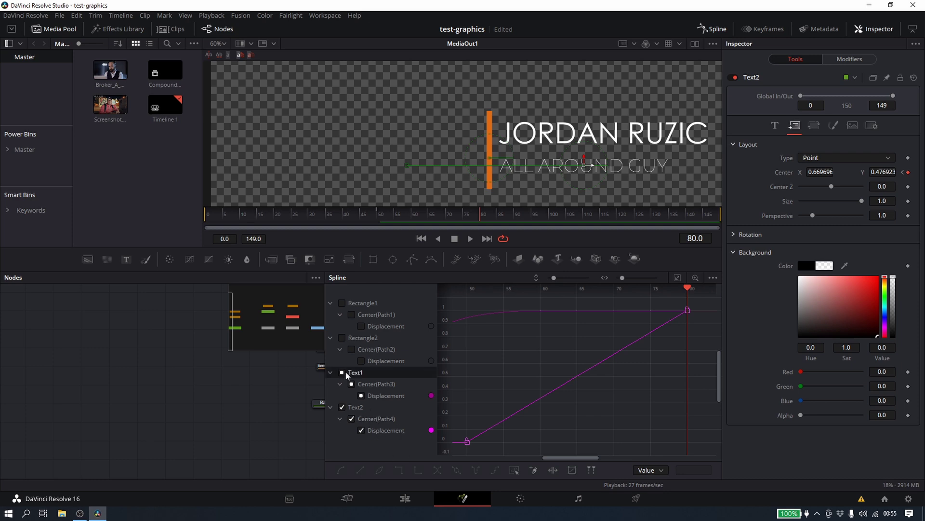
{"action": "left_click", "coordinate": [342, 372]}
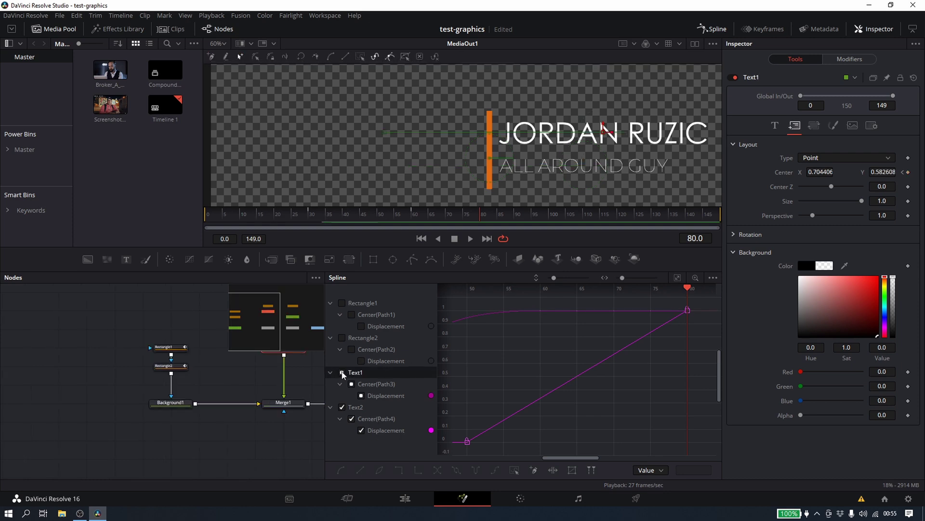
{"action": "left_click", "coordinate": [341, 373]}
{"action": "key", "text": "s"}
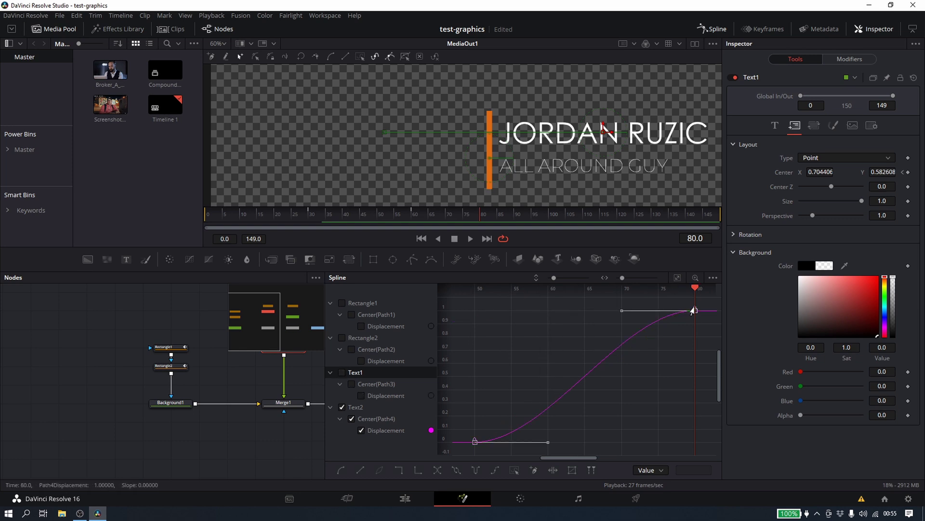
{"action": "key", "text": "Home"}
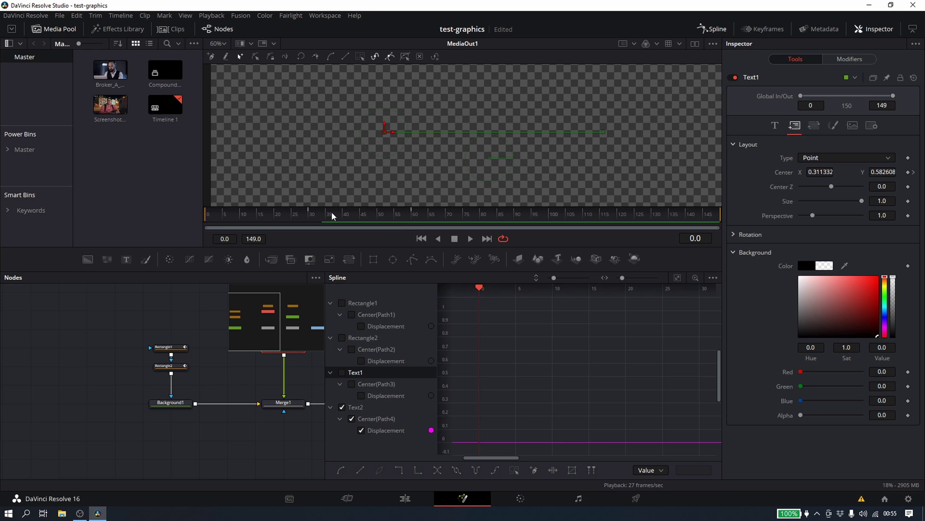
{"action": "left_click", "coordinate": [310, 218]}
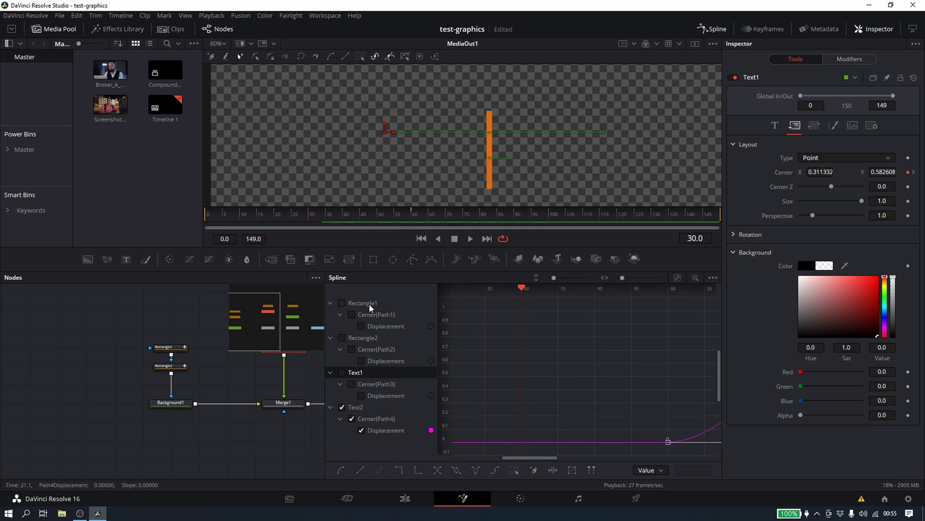
{"action": "left_click", "coordinate": [713, 29]}
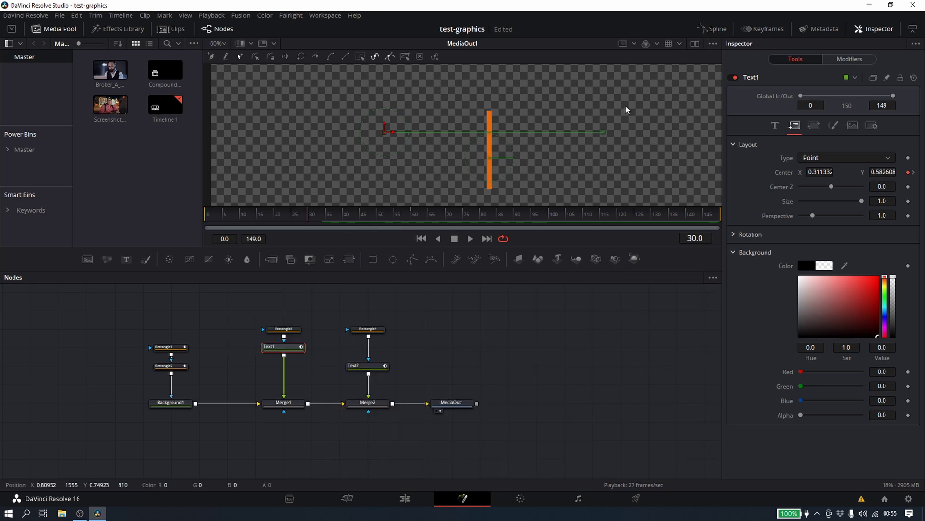
Retime Text2's keyframes so the slide starts later and moves faster, then play the animation
{"action": "left_click", "coordinate": [369, 366]}
{"action": "left_click", "coordinate": [713, 29]}
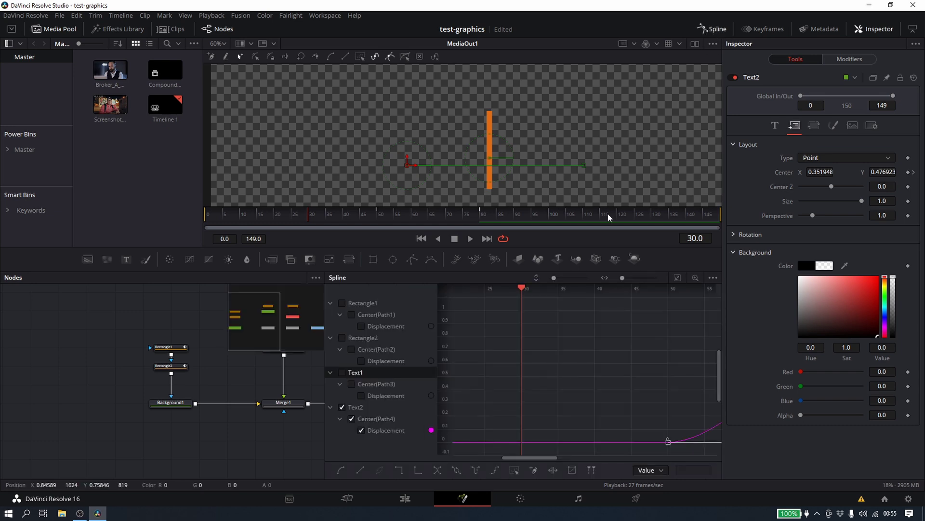
{"action": "left_click_drag", "start_coordinate": [640, 382], "coordinate": [527, 306]}
{"action": "left_click", "coordinate": [378, 216]}
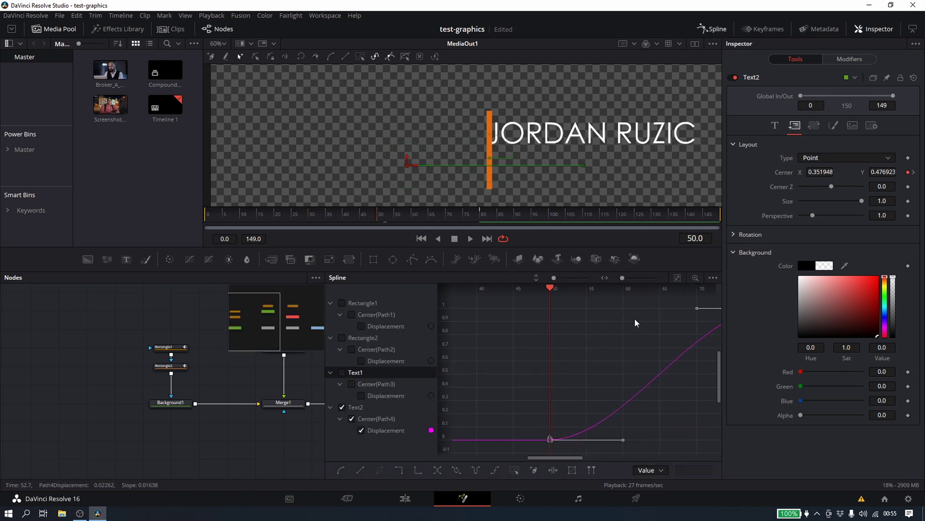
{"action": "left_click_drag", "start_coordinate": [695, 309], "coordinate": [549, 309]}
{"action": "left_click_drag", "start_coordinate": [402, 217], "coordinate": [447, 216]}
{"action": "left_click_drag", "start_coordinate": [505, 439], "coordinate": [577, 440]}
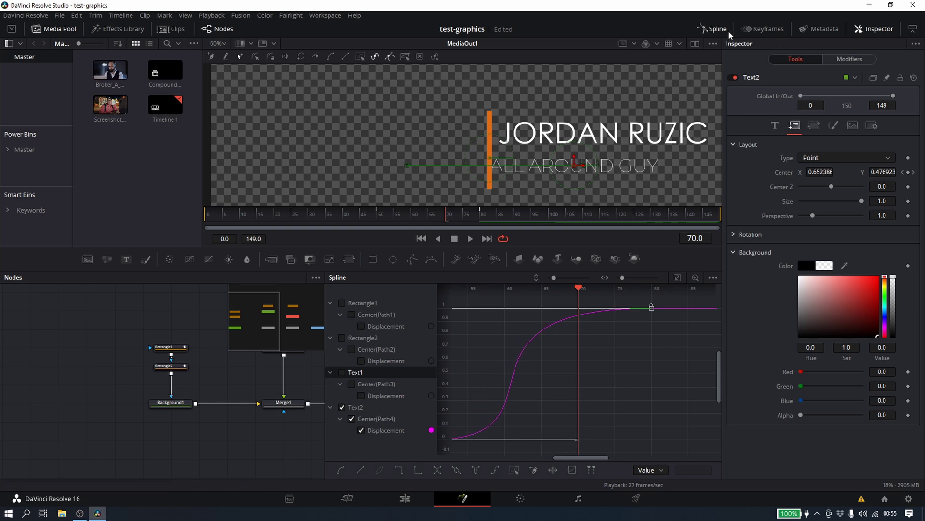
{"action": "left_click", "coordinate": [712, 29]}
{"action": "key", "text": "space"}
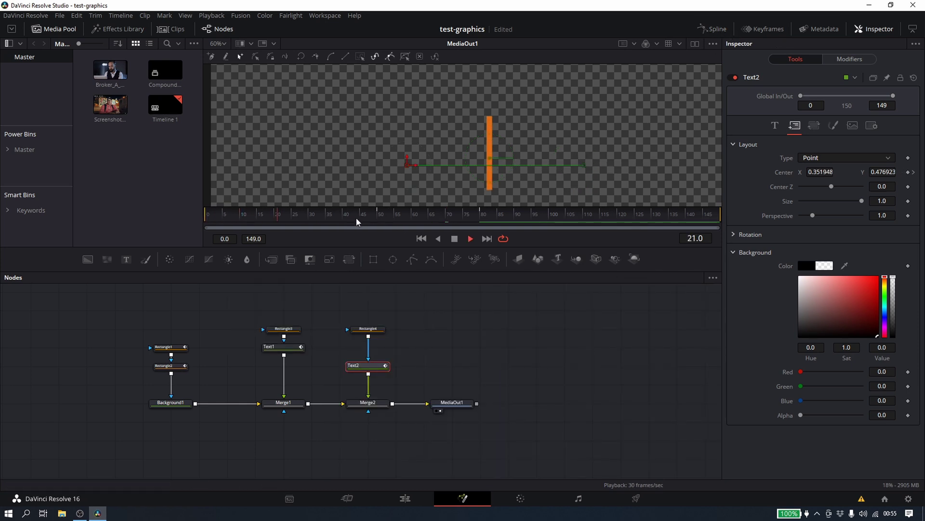